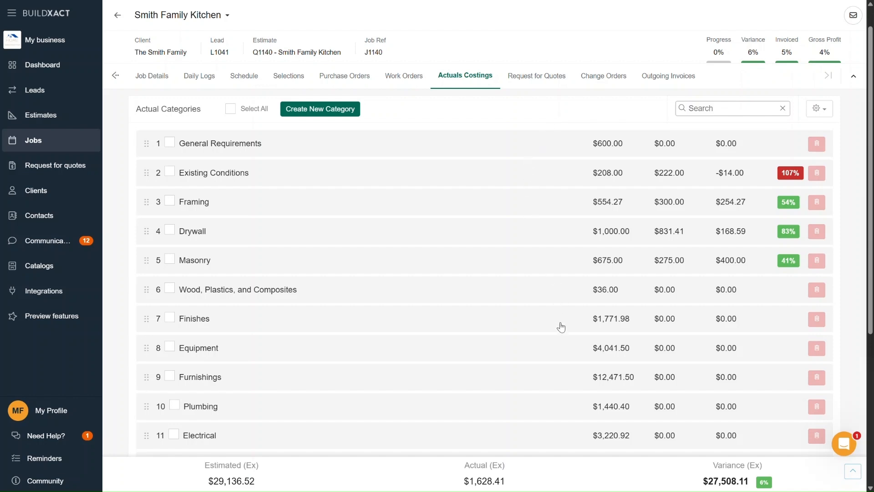
# Create a change order from the Ceramic Floor Tile 12x12 item in the Finishes category of the actual costings
pyautogui.scroll(-1, 550, 399)
pyautogui.scroll(-1, 551, 398)
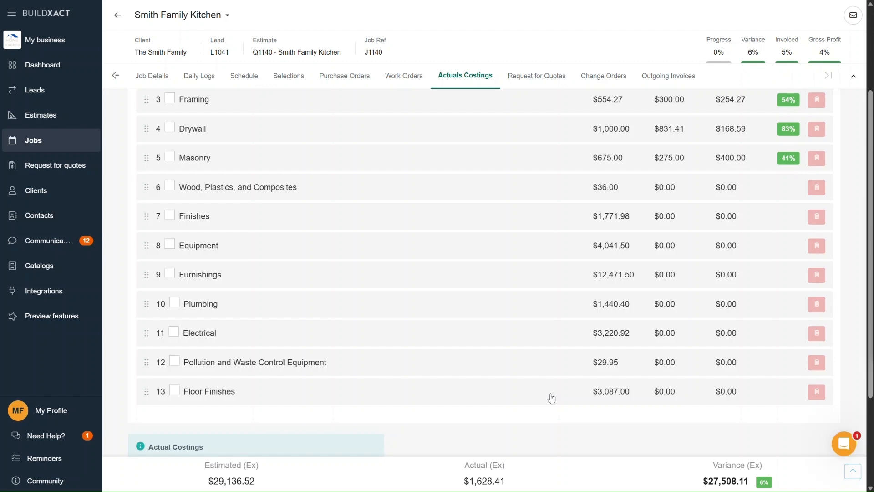
pyautogui.click(531, 225)
pyautogui.scroll(-1, 517, 282)
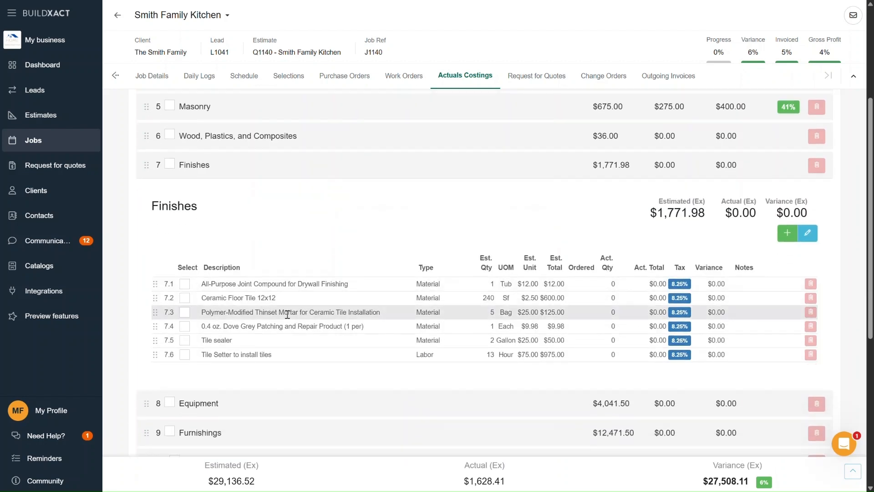
pyautogui.click(184, 298)
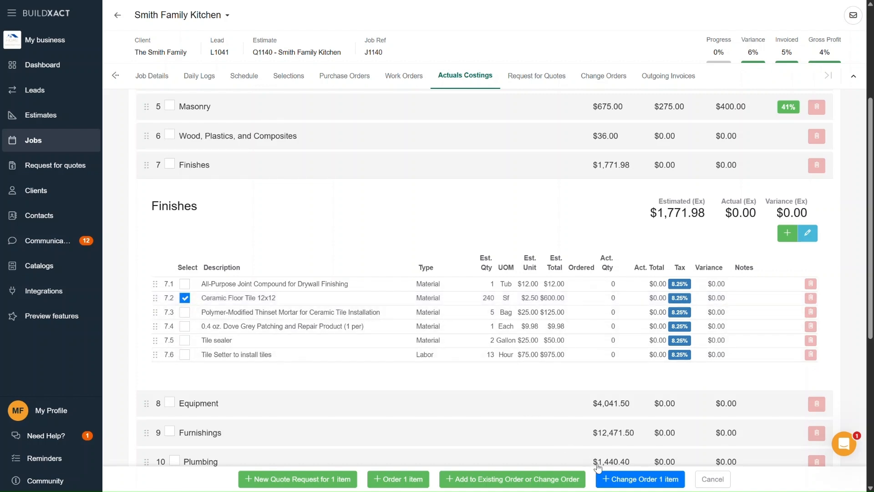
pyautogui.click(624, 479)
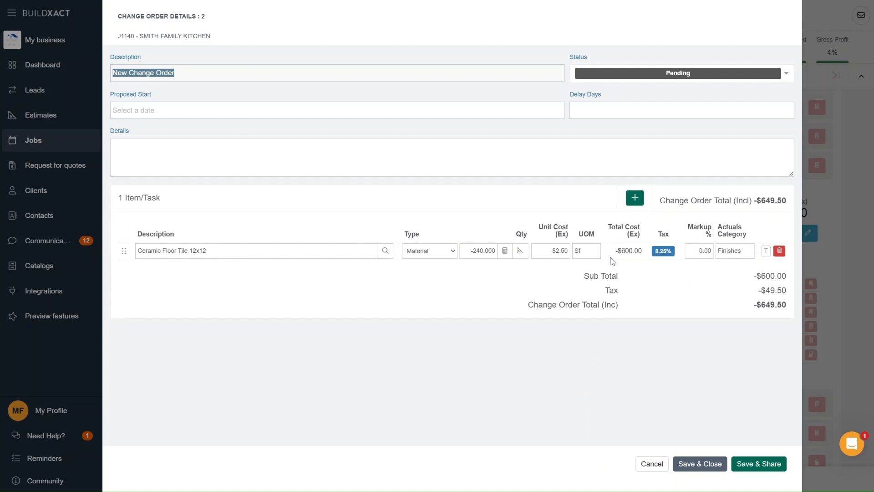
pyautogui.moveTo(611, 251); pyautogui.dragTo(645, 255)
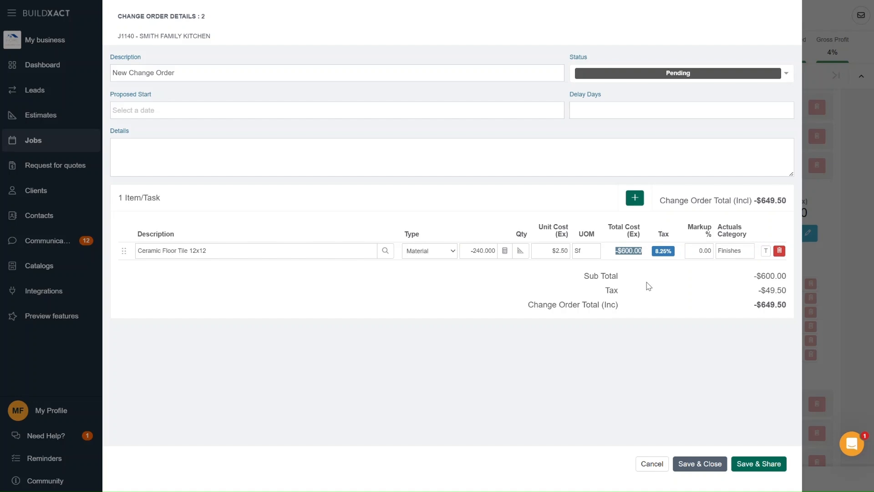
# Add a change order item named New Tile with quantity 240, unit cost $3.50 and unit of measure sf
pyautogui.click(635, 198)
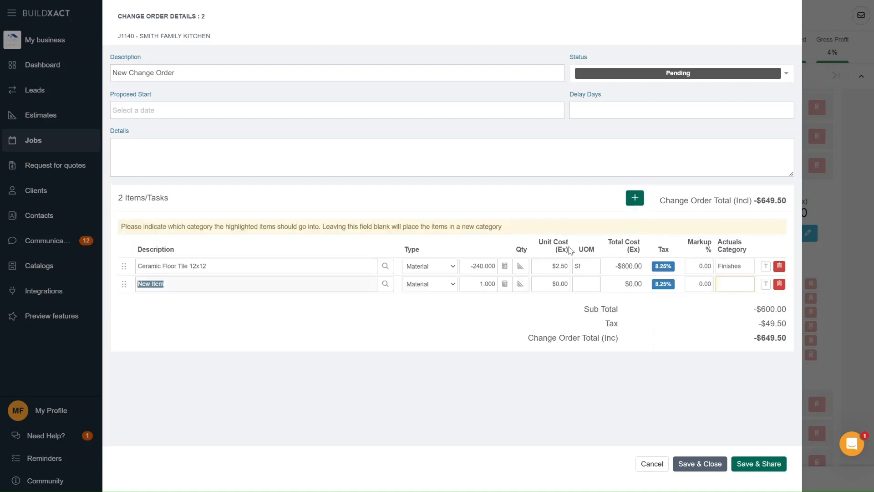
pyautogui.write('New Tile')
pyautogui.click(484, 285)
pyautogui.write('240')
pyautogui.click(546, 284)
pyautogui.write('3.5')
pyautogui.click(575, 285)
pyautogui.write('sf')
pyautogui.click(586, 302)
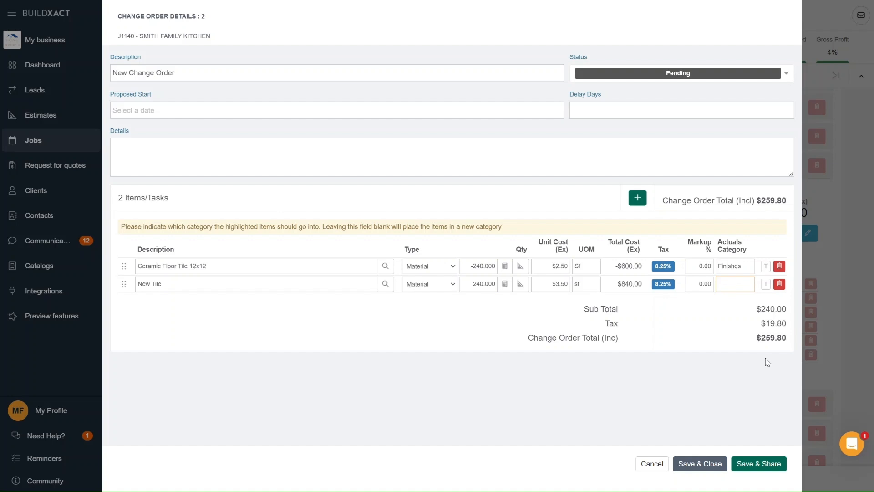
# Change the change order's description to Tile Change and set its proposed start to 10/27/2025
pyautogui.tripleClick(390, 73)
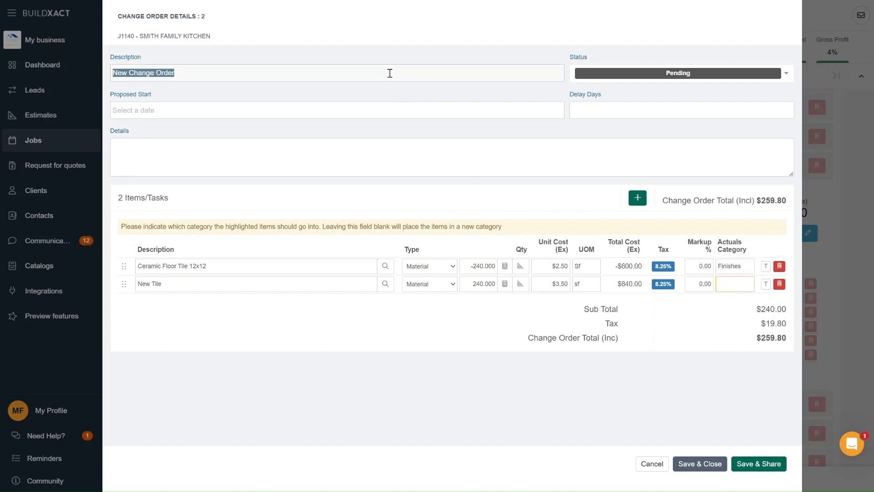
pyautogui.write('Tile Change')
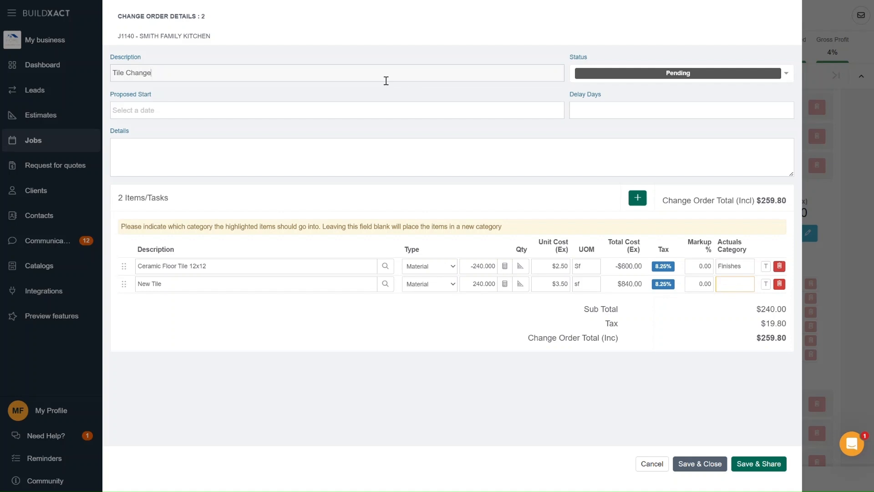
pyautogui.click(323, 114)
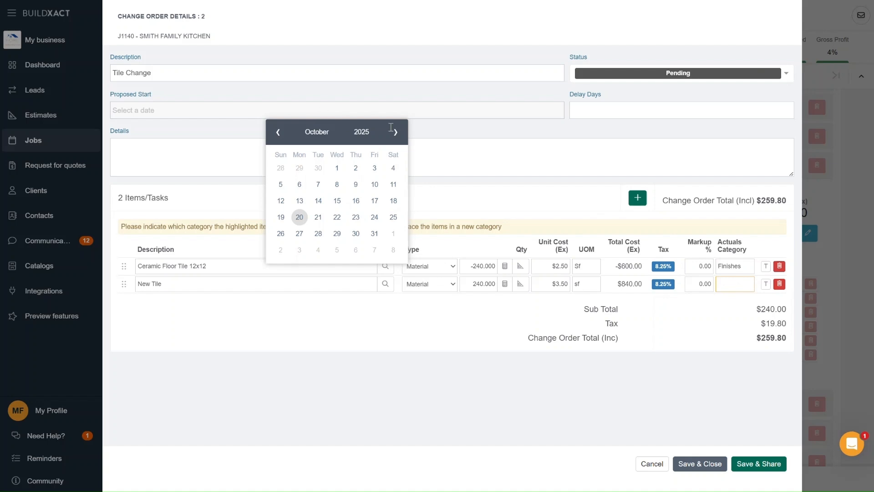
pyautogui.click(580, 112)
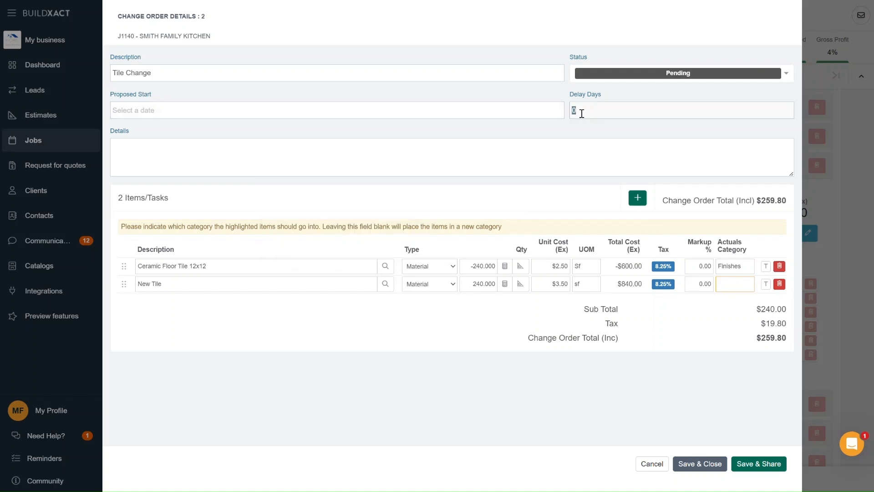
pyautogui.click(522, 110)
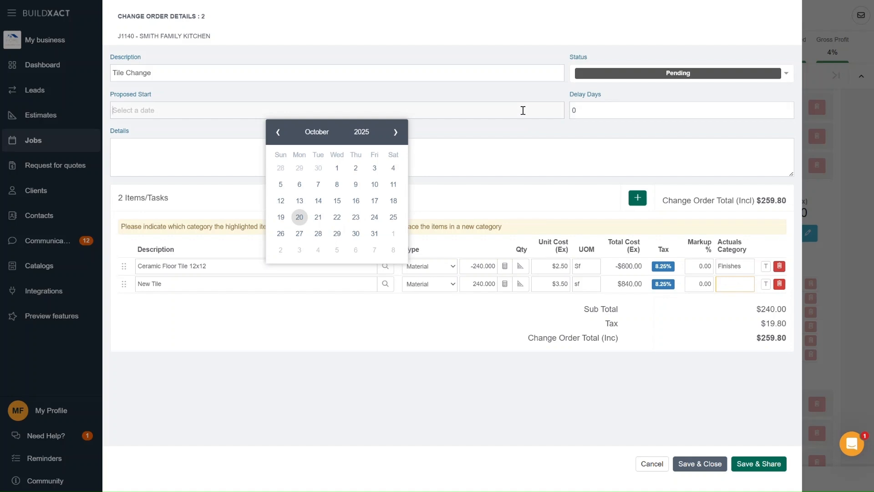
pyautogui.click(299, 234)
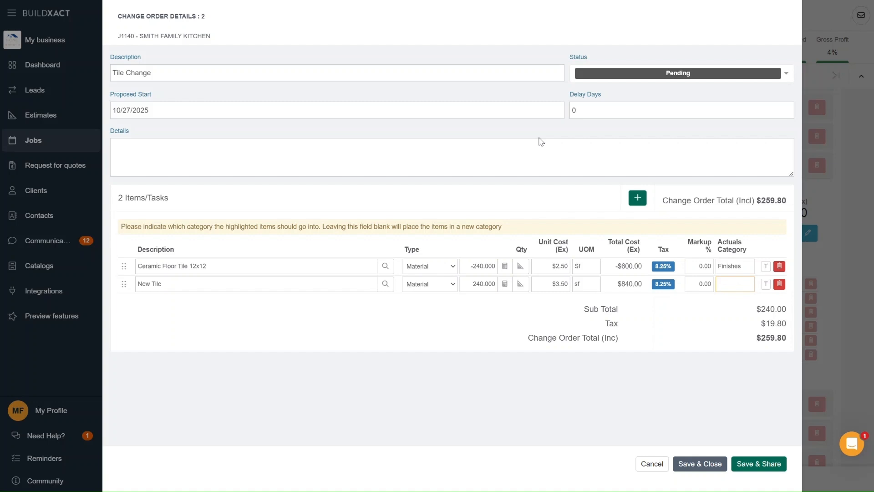
# Set the delay days to 2 and enter "As discussed" as the change order's details
pyautogui.click(598, 109)
pyautogui.write('2')
pyautogui.click(173, 157)
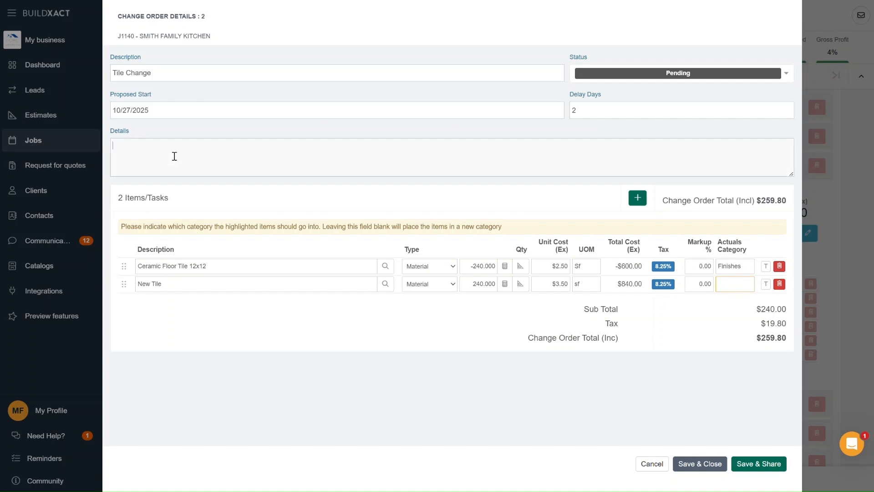
pyautogui.write('As discussed')
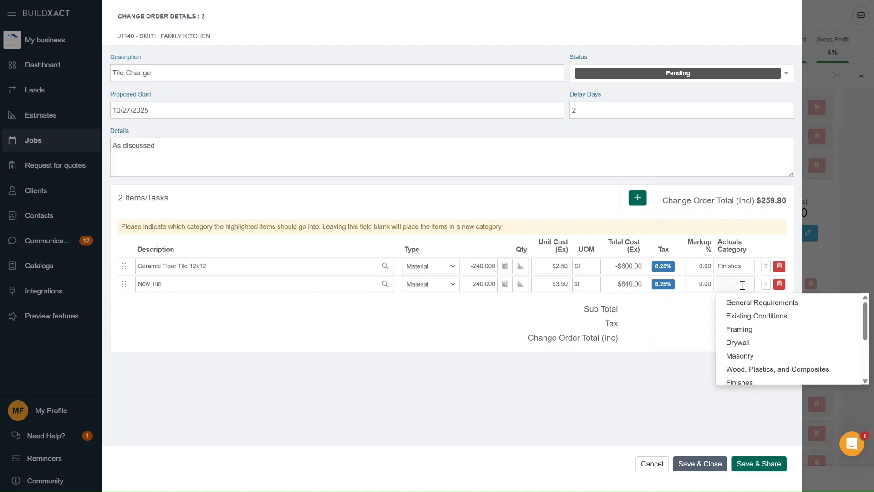
# Assign the New Tile item to the Finishes actuals category
pyautogui.scroll(-1, 761, 316)
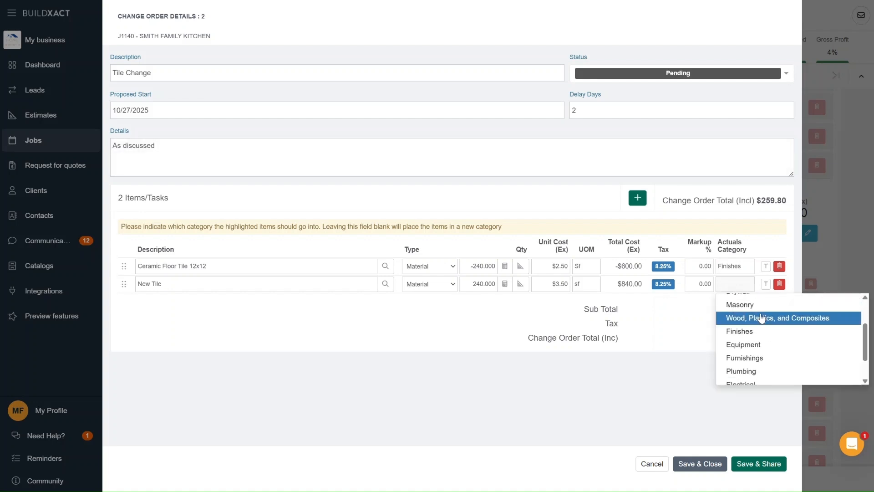
pyautogui.scroll(-1, 761, 317)
pyautogui.scroll(2, 760, 317)
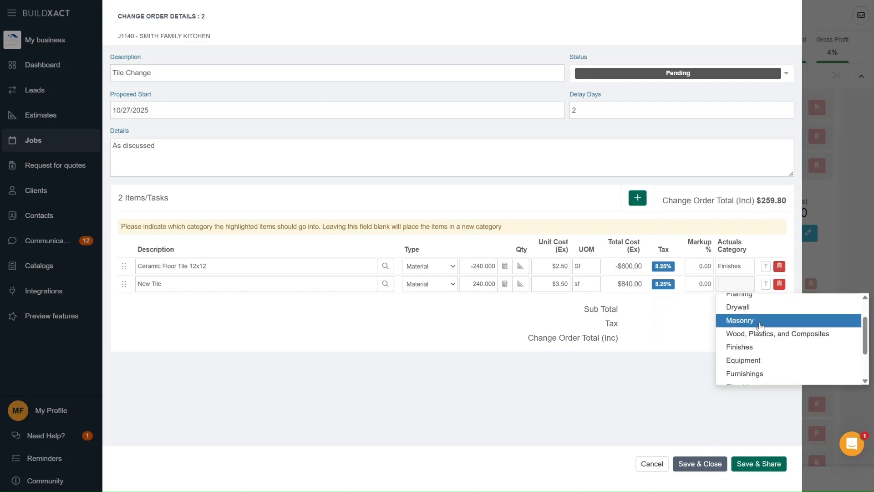
pyautogui.click(753, 349)
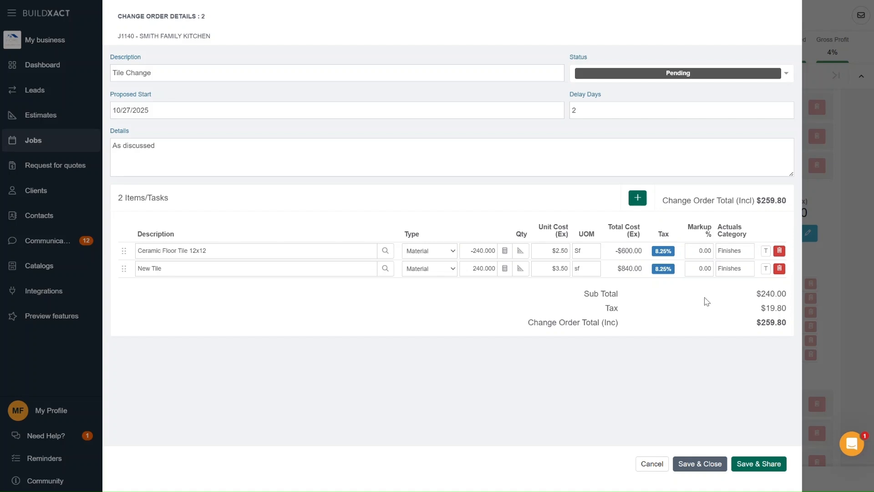
# Set the markup to -20% for Ceramic Floor Tile 12x12 and 20% for New Tile
pyautogui.click(702, 254)
pyautogui.write('-20')
pyautogui.click(707, 267)
pyautogui.doubleClick(707, 266)
pyautogui.write('20')
pyautogui.click(729, 309)
pyautogui.click(637, 197)
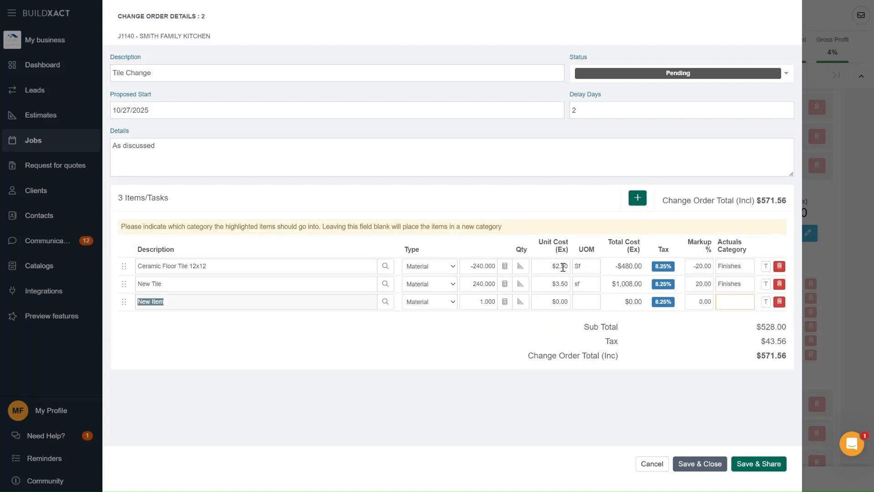
pyautogui.write('Fee')
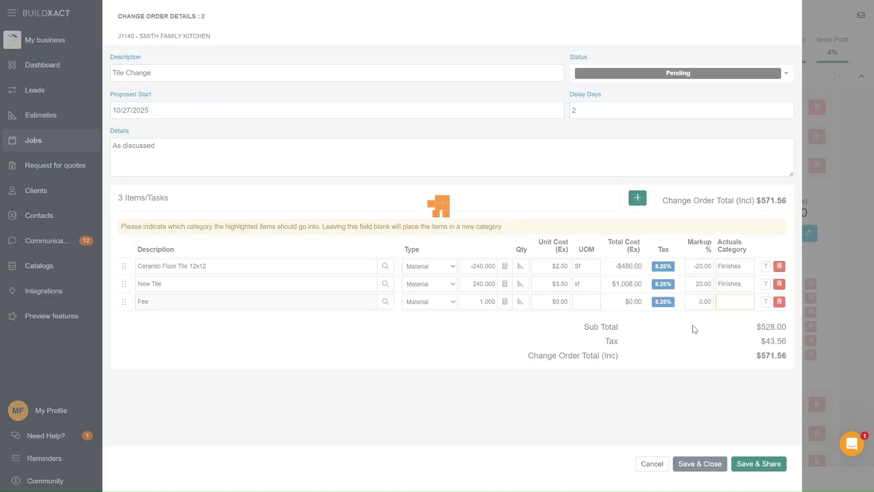
pyautogui.click(779, 302)
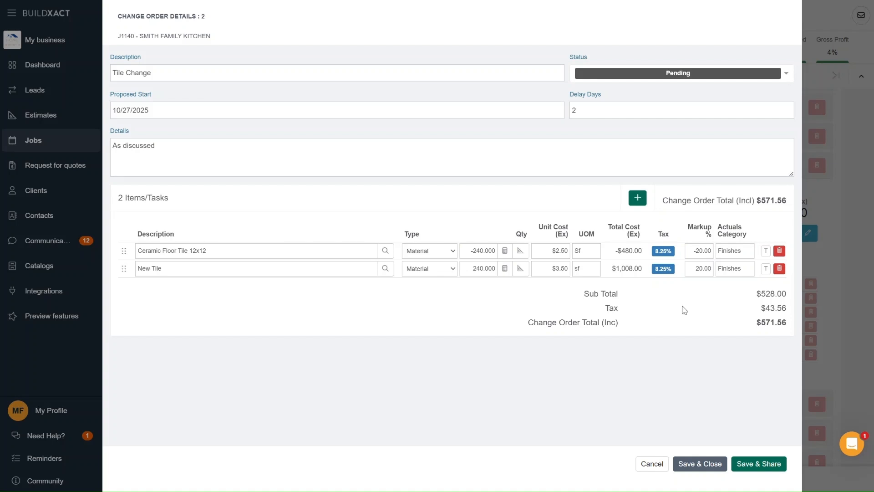
# Save and close the change order, and generate its PDF report from the job's list of change orders
pyautogui.click(712, 468)
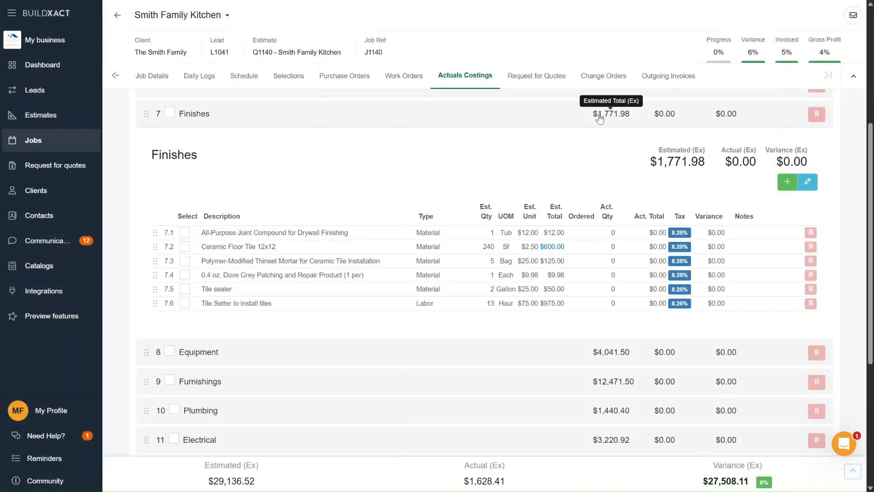
pyautogui.click(618, 81)
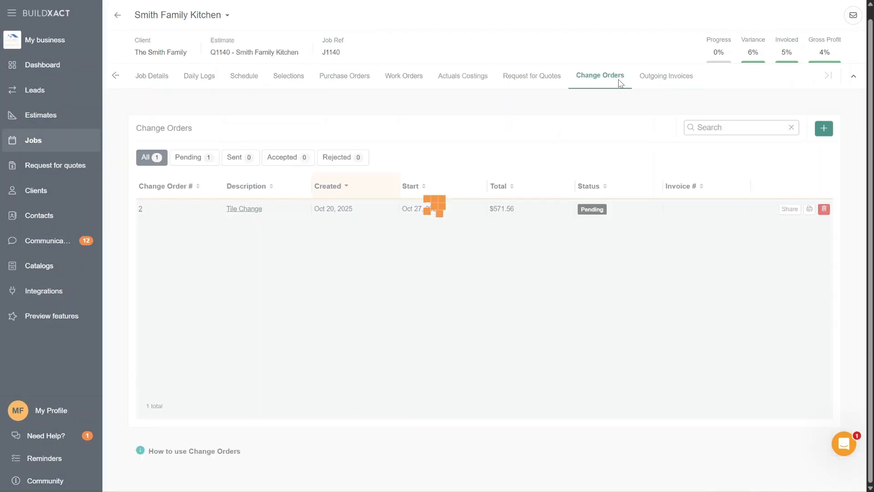
pyautogui.click(809, 210)
pyautogui.click(380, 96)
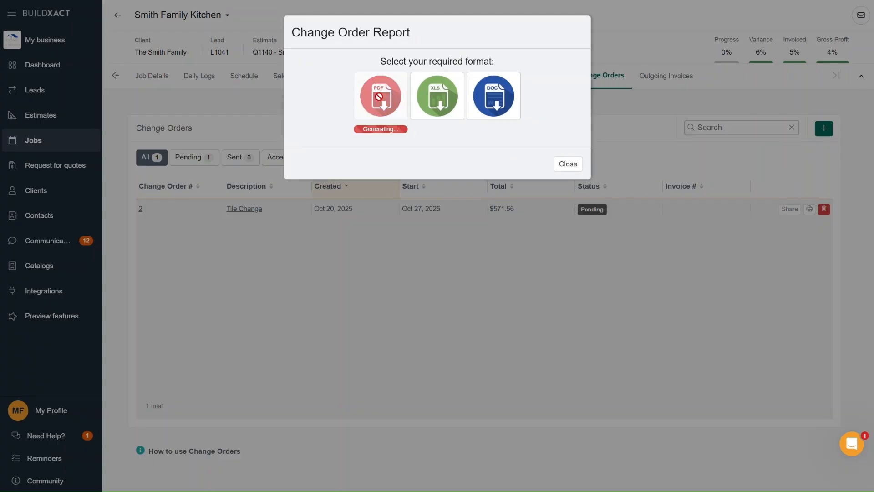
pyautogui.click(385, 130)
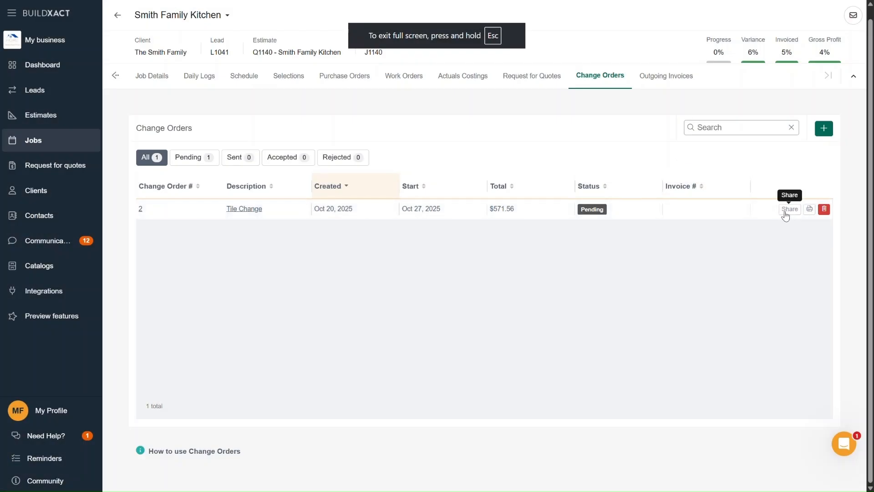
# Start sharing the Tile Change change order and review its workflow, client portal and email recipient settings
pyautogui.click(790, 213)
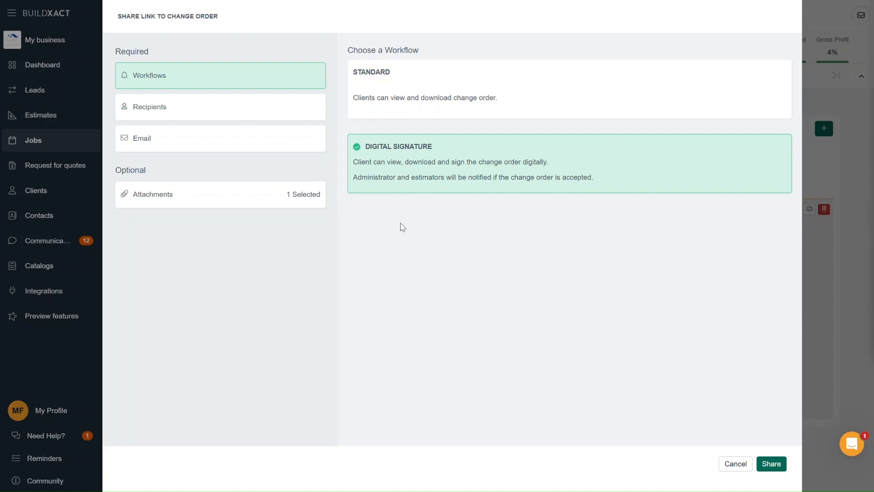
pyautogui.click(297, 116)
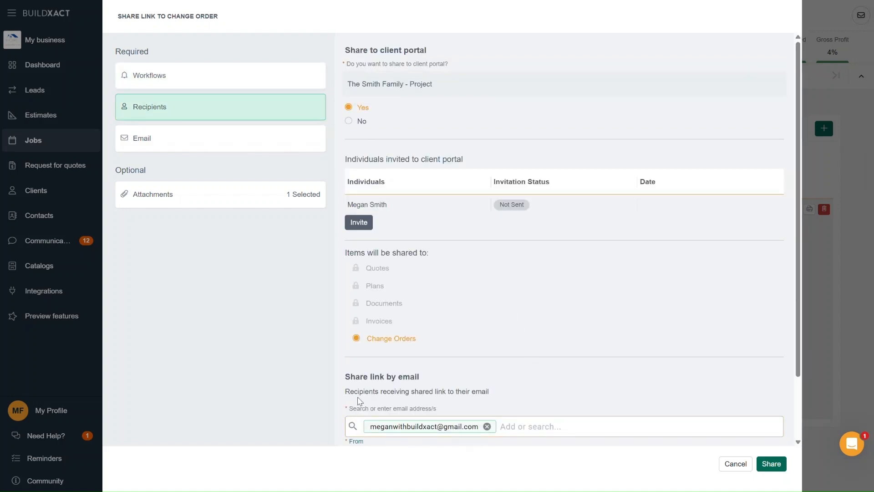
pyautogui.click(552, 428)
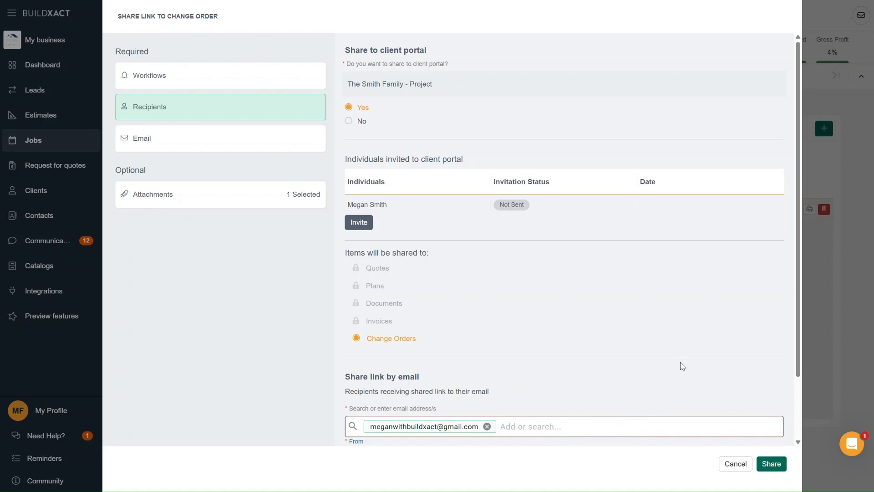
pyautogui.scroll(-2, 682, 366)
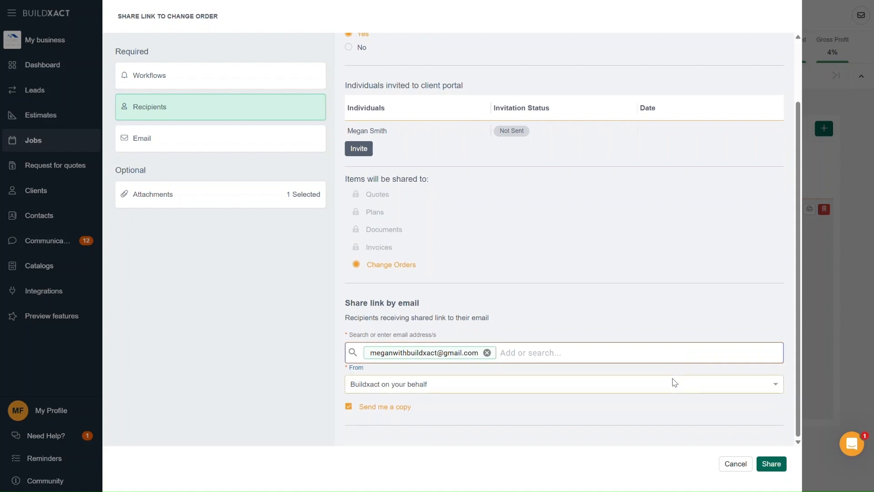
pyautogui.scroll(2, 674, 383)
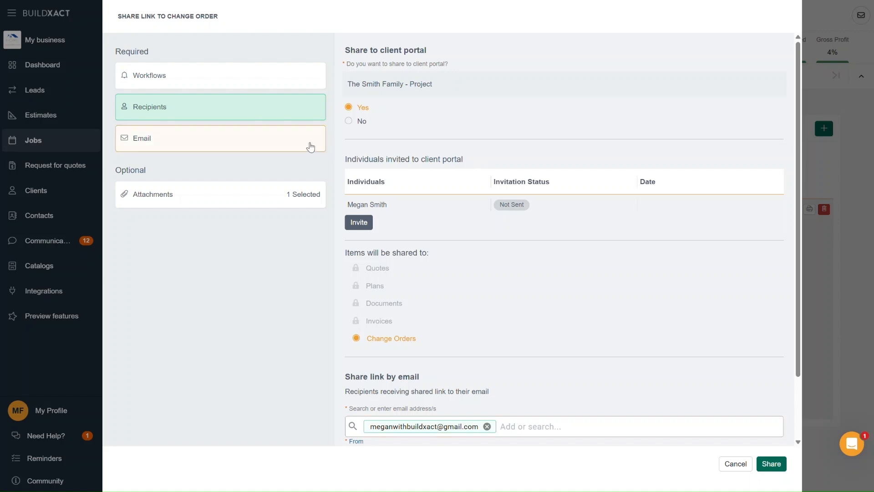
# Check the email message and PDF attachment, and share the change order with the client
pyautogui.click(310, 145)
pyautogui.click(425, 209)
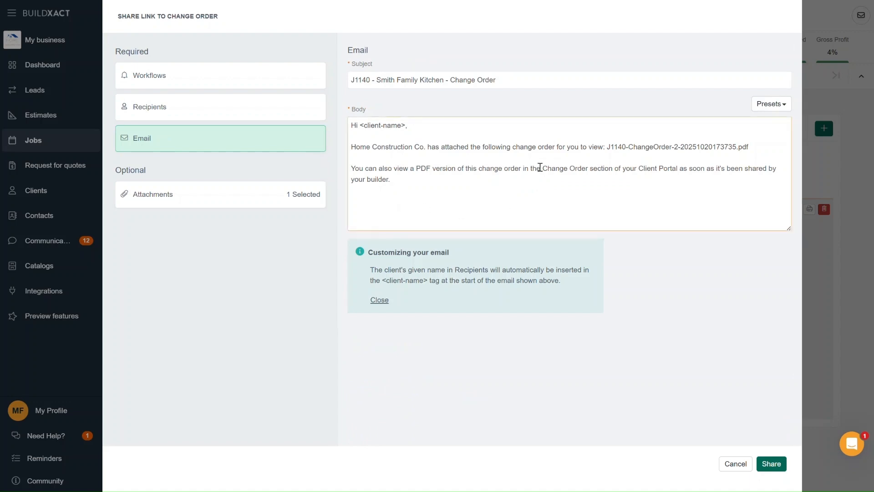
pyautogui.click(286, 203)
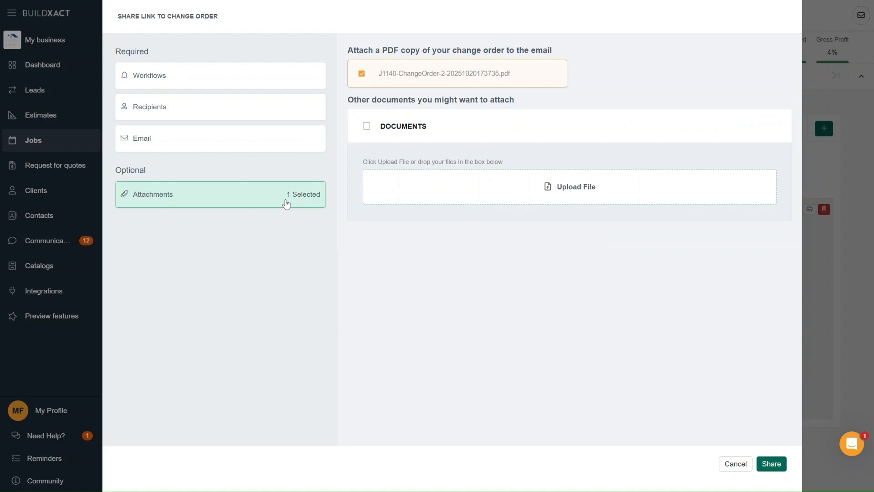
pyautogui.click(774, 473)
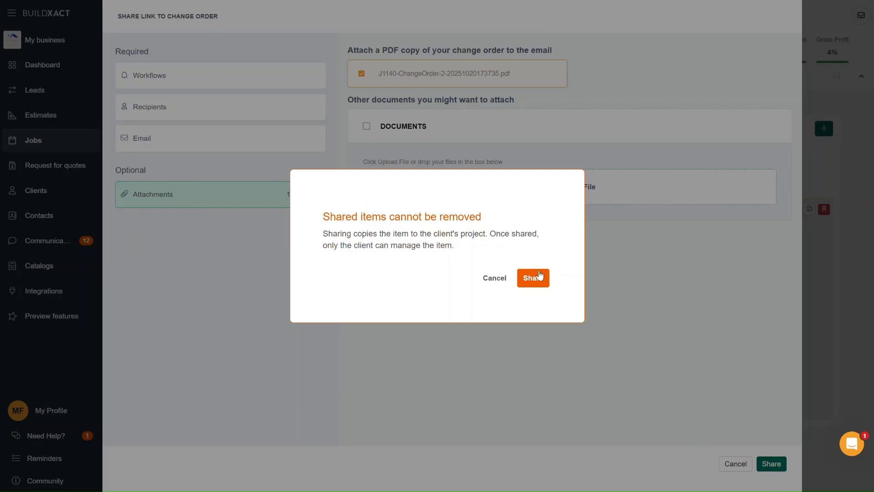
pyautogui.click(538, 277)
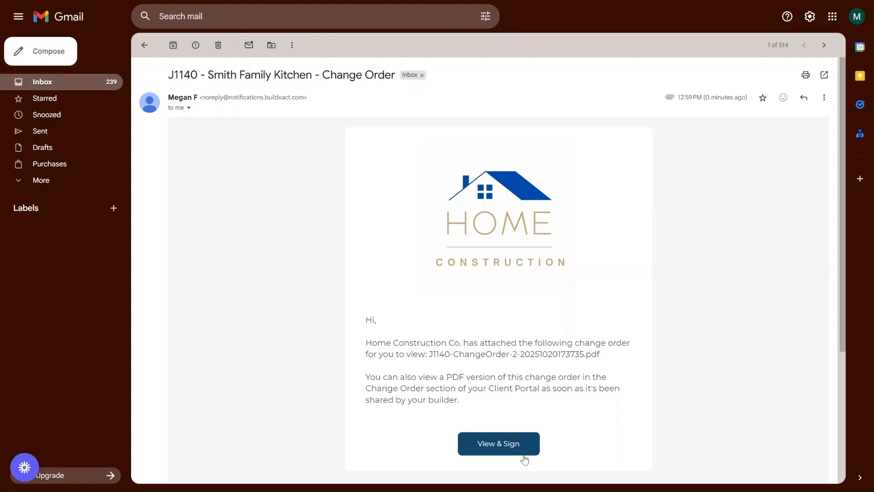
# Check the change order email and its PDF attachment, and open the change order for viewing and signing
pyautogui.scroll(-3, 705, 307)
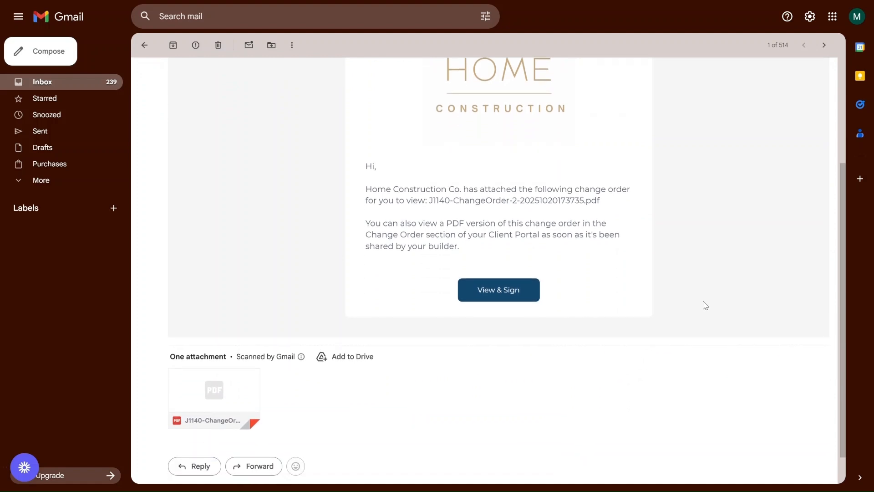
pyautogui.moveTo(238, 423)
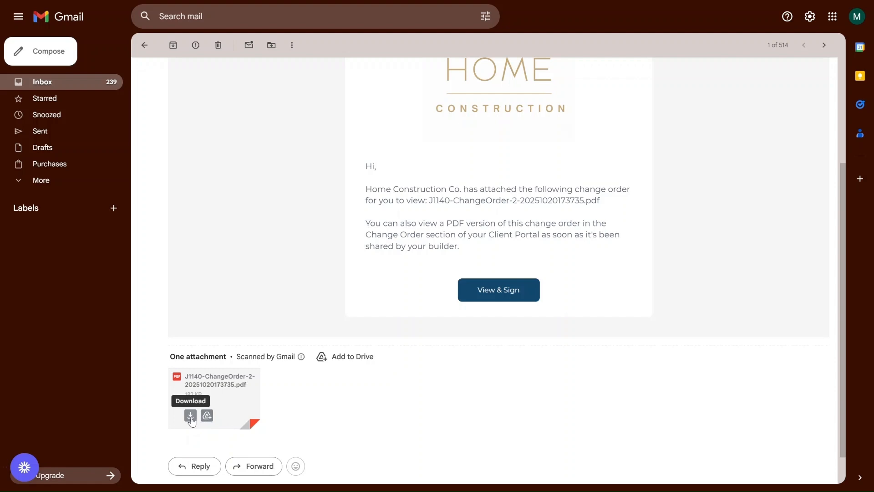
pyautogui.scroll(2, 492, 371)
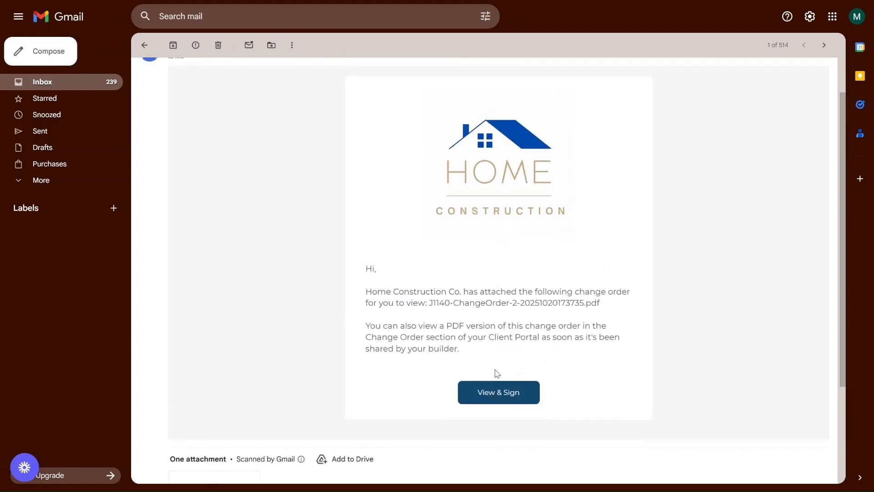
pyautogui.click(508, 395)
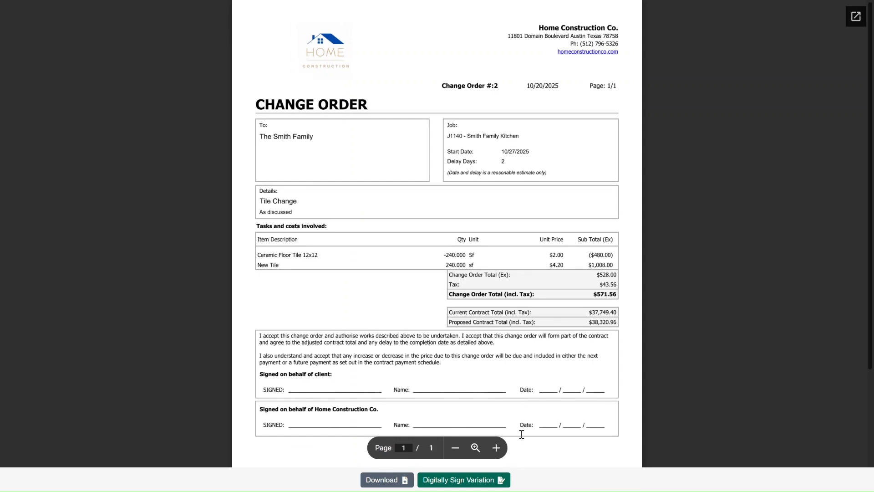
# Digitally sign the Tile Change variation with a hand-drawn signature, accept it and close the confirmation
pyautogui.click(479, 481)
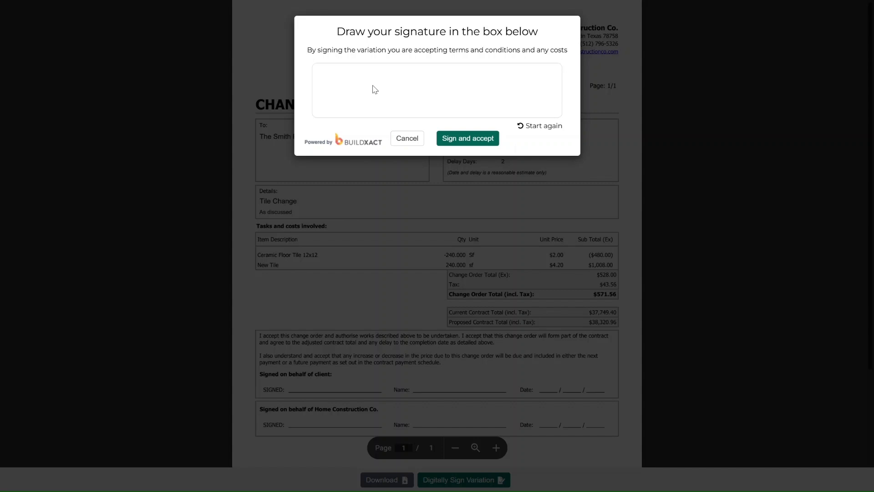
pyautogui.moveTo(369, 84)
pyautogui.mouseDown()
pyautogui.moveTo(433, 92)
pyautogui.moveTo(502, 80)
pyautogui.mouseUp()
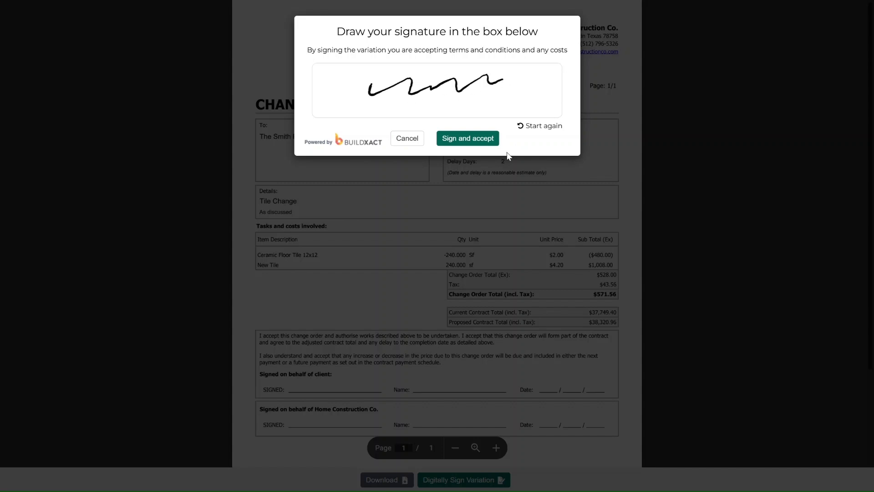
pyautogui.click(477, 143)
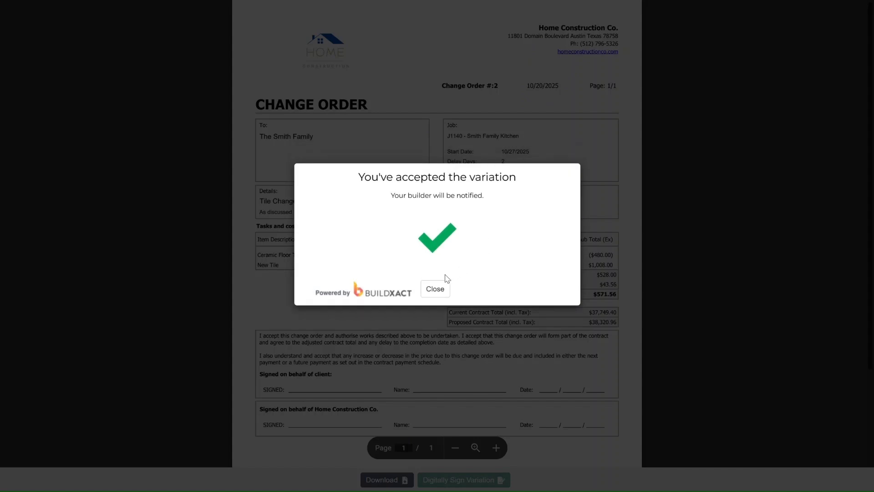
pyautogui.click(433, 289)
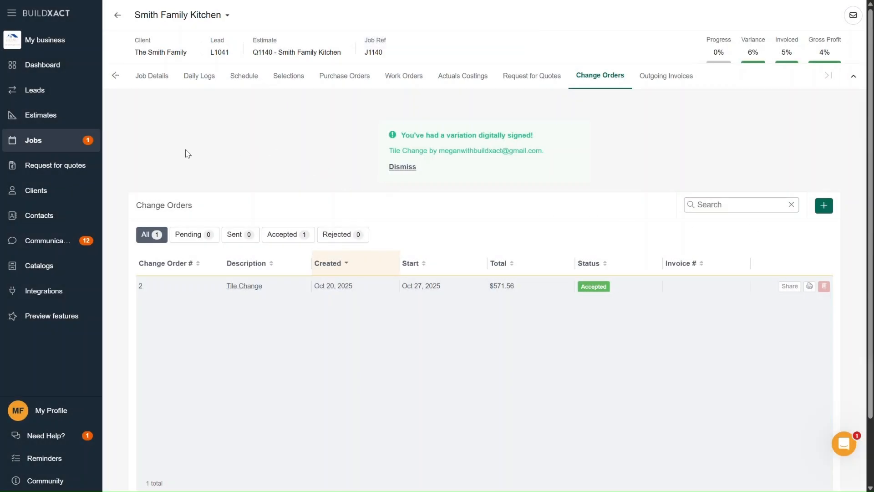
# Switch to Buildxact, view the signed Tile Change variation from the jobs list notification, and dismiss the notification
pyautogui.click(72, 144)
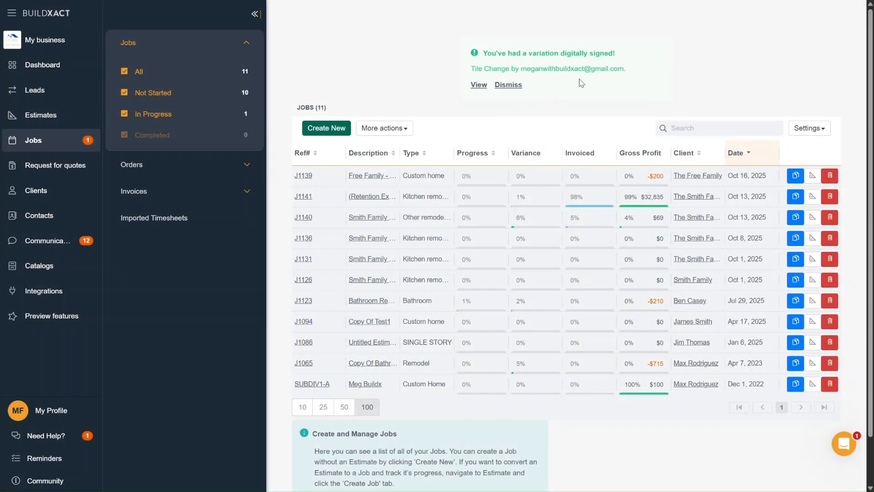
pyautogui.click(478, 86)
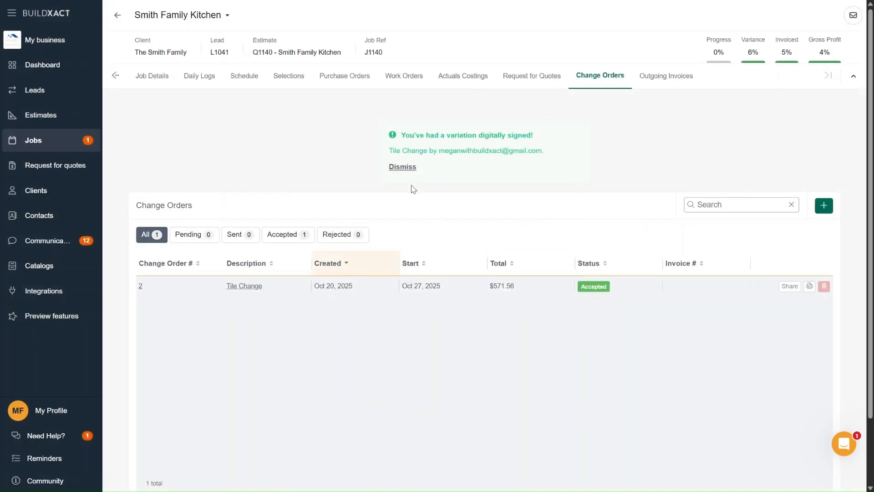
pyautogui.click(400, 167)
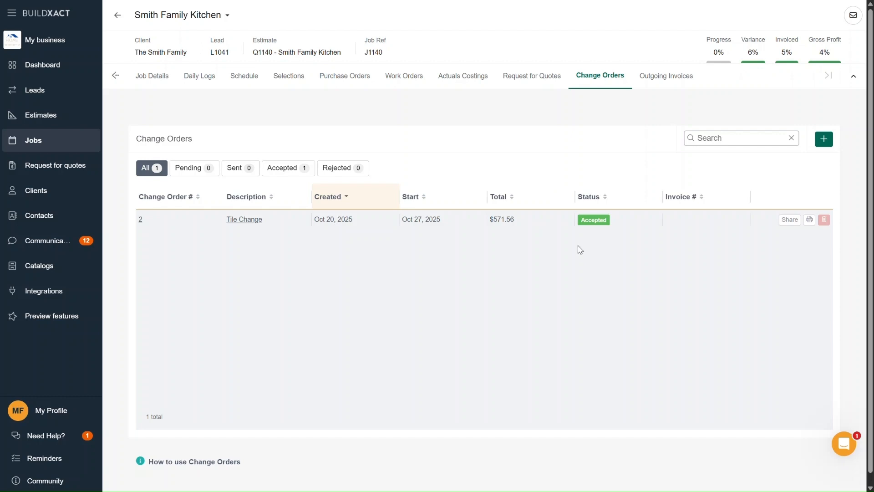
# Examine the change order related to Ceramic Floor Tile 12x12 under Finishes in the job's actuals costings
pyautogui.click(476, 77)
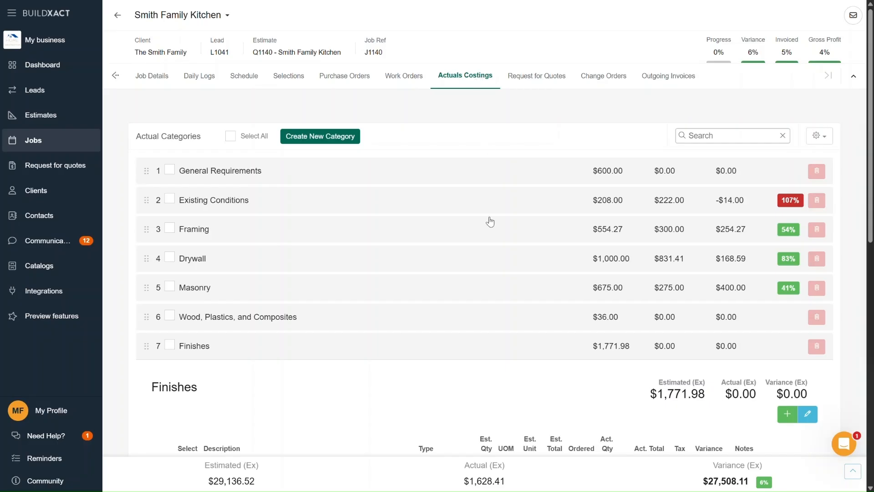
pyautogui.scroll(-5, 493, 256)
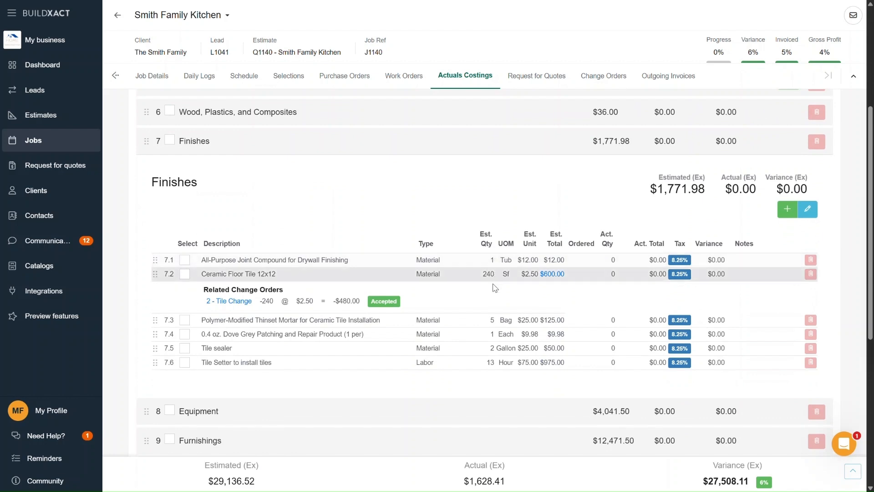
pyautogui.moveTo(157, 272)
pyautogui.mouseDown()
pyautogui.moveTo(153, 336)
pyautogui.moveTo(153, 274)
pyautogui.mouseUp()
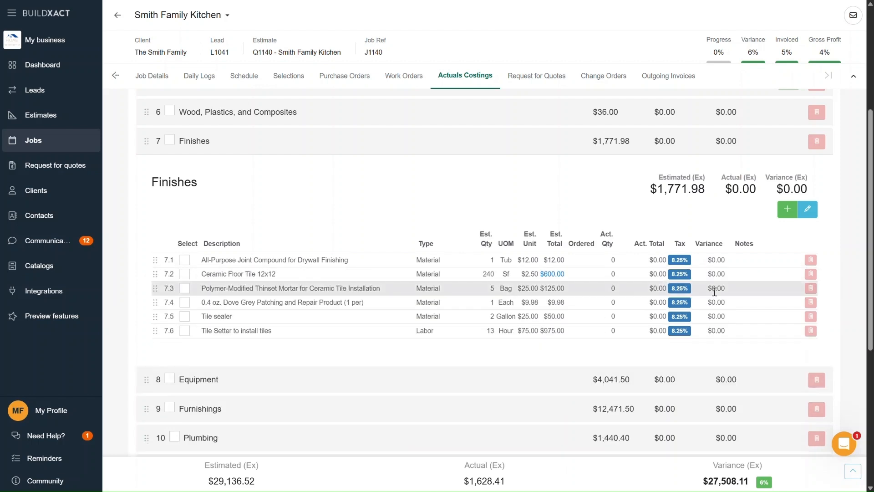
# Add the note "refunded" to Ceramic Floor Tile 12x12 under Finishes, save it, and show the item's related change order
pyautogui.click(807, 210)
pyautogui.click(748, 280)
pyautogui.write('refunded')
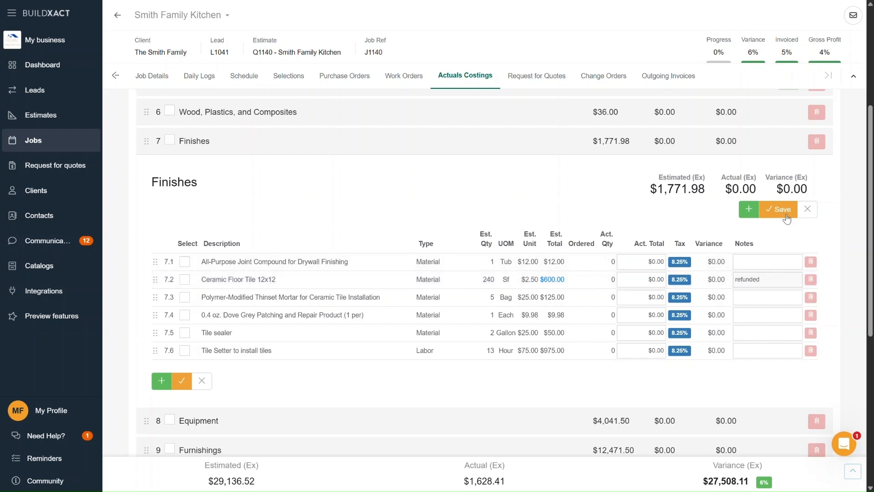
pyautogui.click(779, 209)
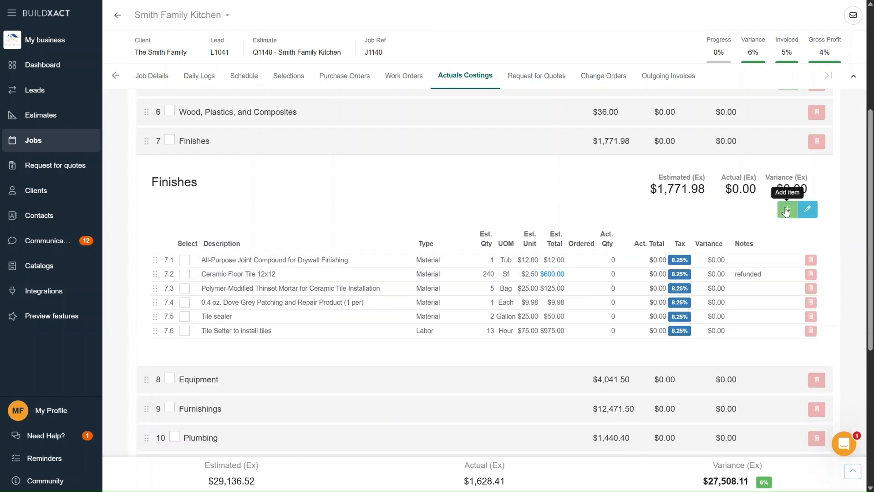
pyautogui.click(552, 275)
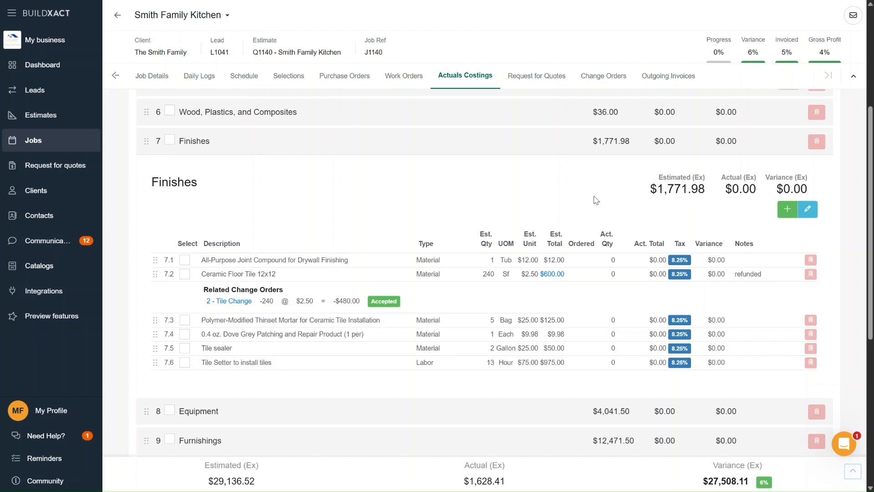
# Create a new change order for the Smith Family Kitchen job with the description "Skylight"
pyautogui.click(604, 80)
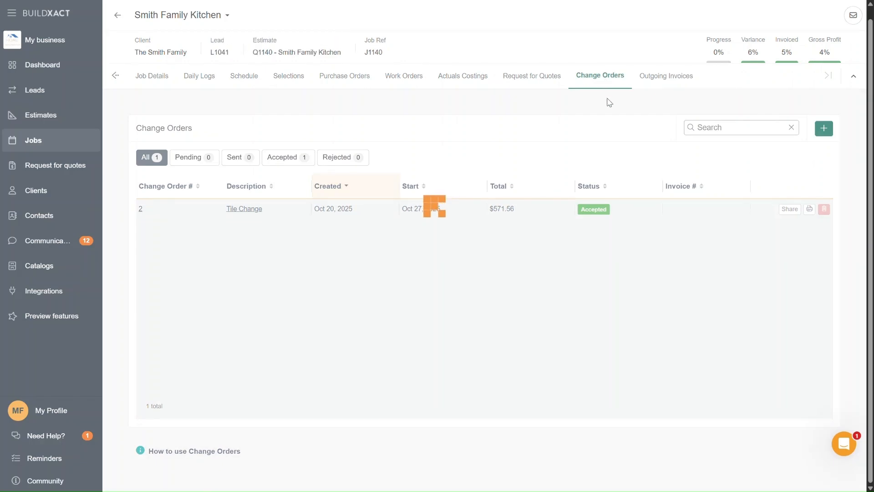
pyautogui.click(823, 129)
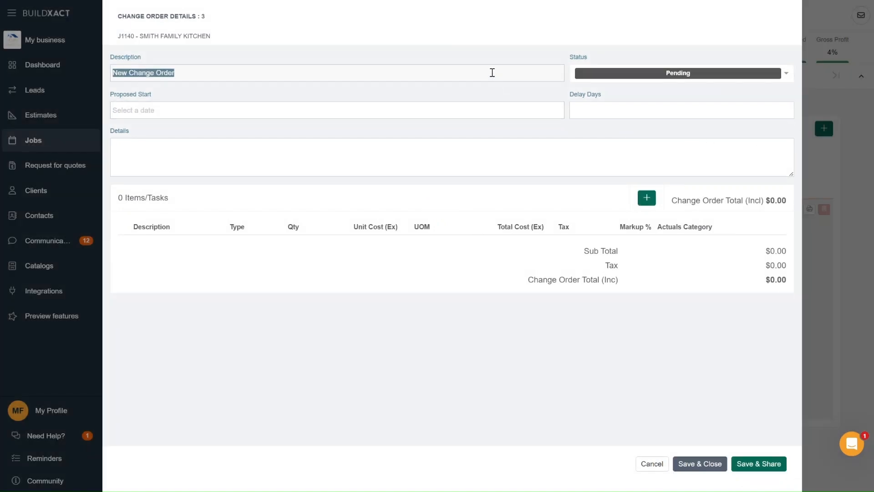
pyautogui.write('Skylight')
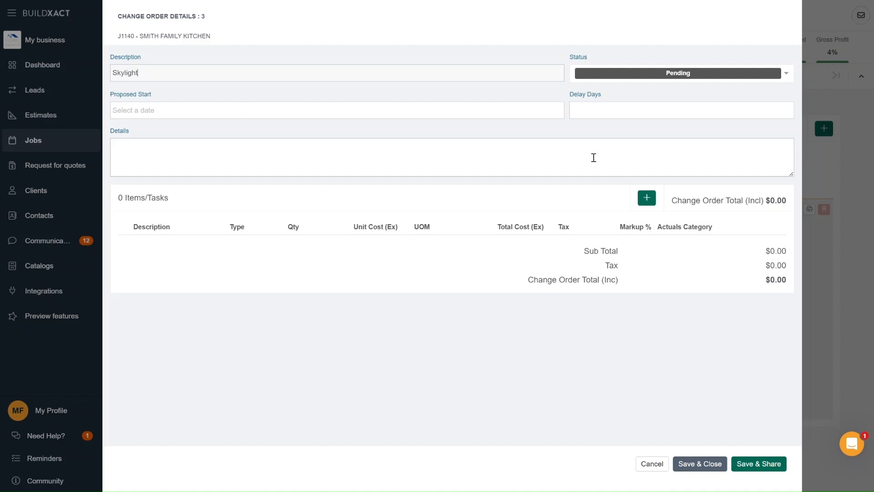
# Add a Skylight item to the change order with a unit cost of $450 and Ea as its unit of measure
pyautogui.click(647, 200)
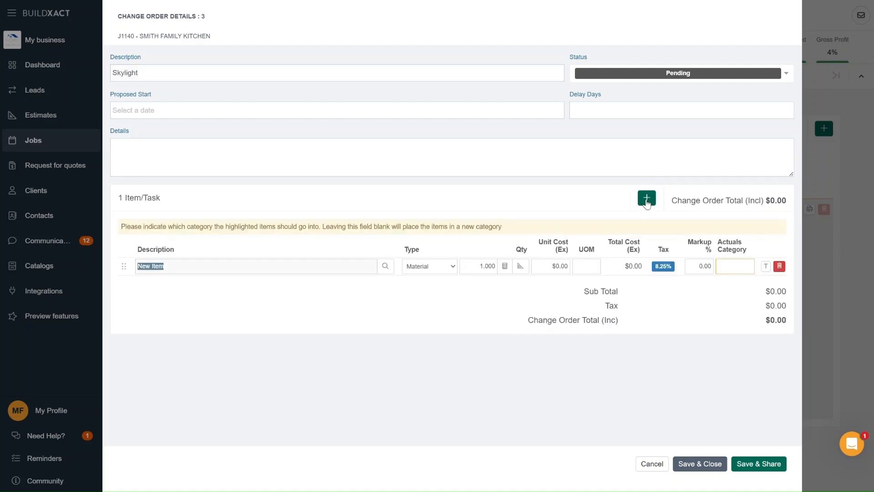
pyautogui.write('Skylight')
pyautogui.click(558, 265)
pyautogui.write('450')
pyautogui.click(578, 268)
pyautogui.write('E')
pyautogui.click(588, 284)
# Add an Install item to the change order with a unit cost of $800 and Ea as its unit of measure
pyautogui.click(637, 198)
pyautogui.write('Install')
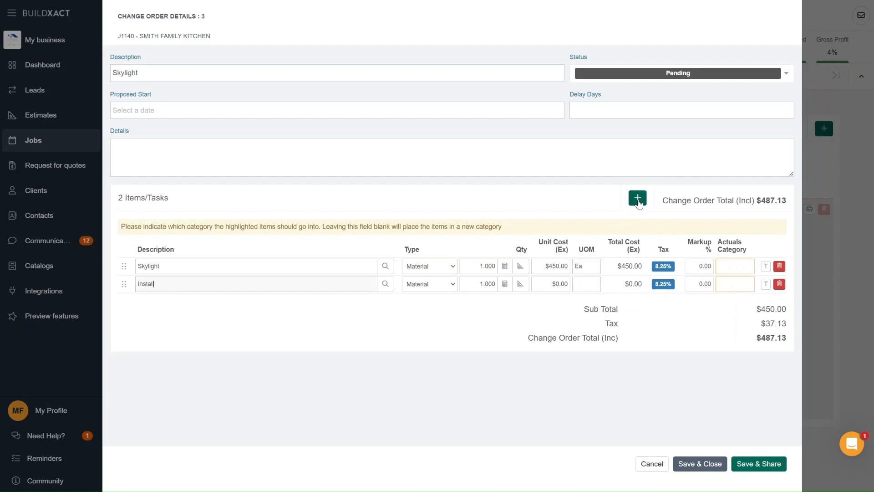
pyautogui.click(560, 284)
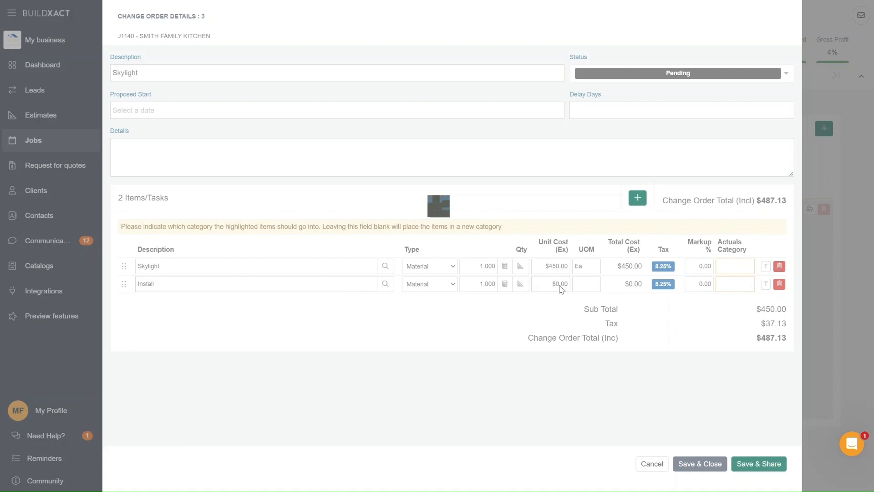
pyautogui.write('800')
pyautogui.click(580, 284)
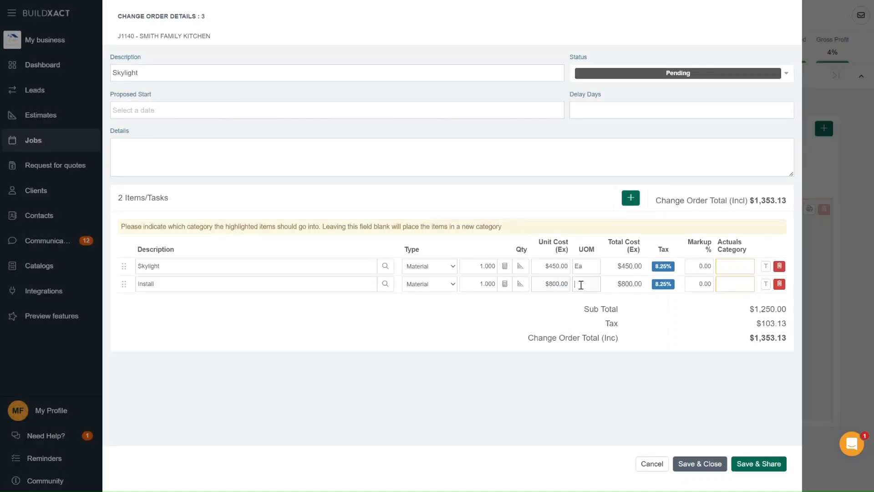
pyautogui.write('ea')
pyautogui.click(589, 304)
# Check the existing actuals categories and assign both the Skylight and Install items to a new category named "Skylight"
pyautogui.click(736, 268)
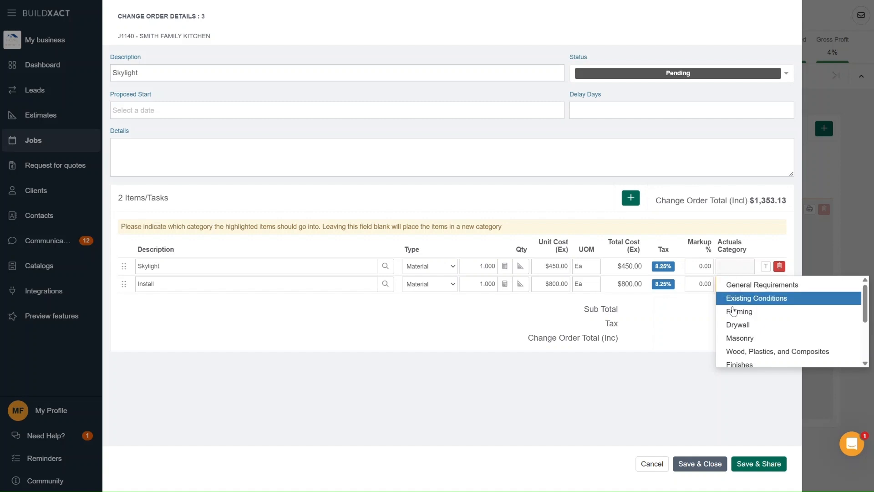
pyautogui.scroll(-3, 740, 326)
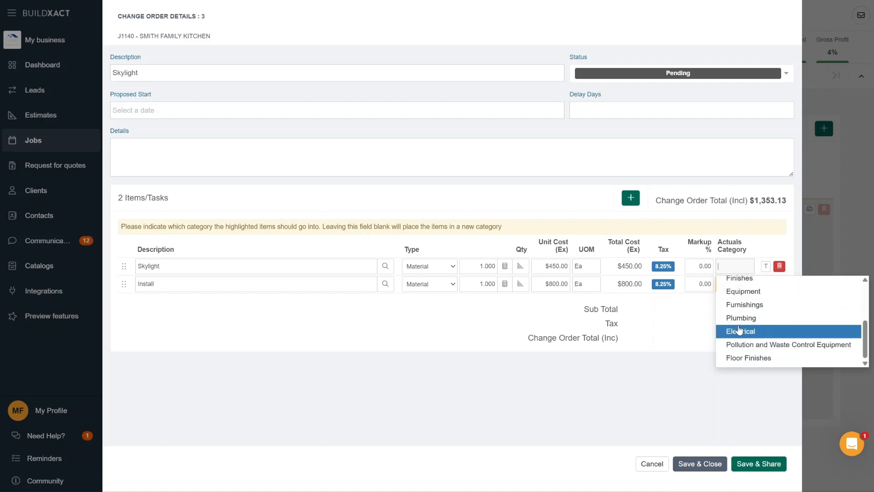
pyautogui.scroll(3, 740, 327)
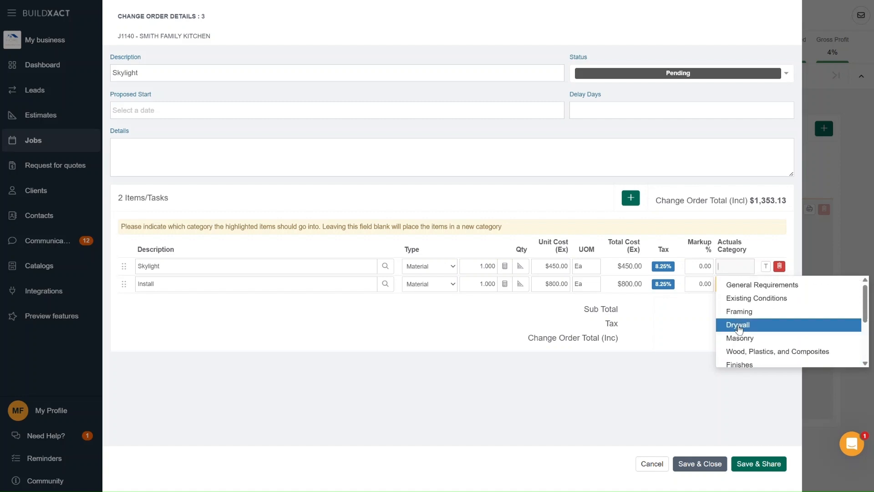
pyautogui.scroll(-2, 738, 328)
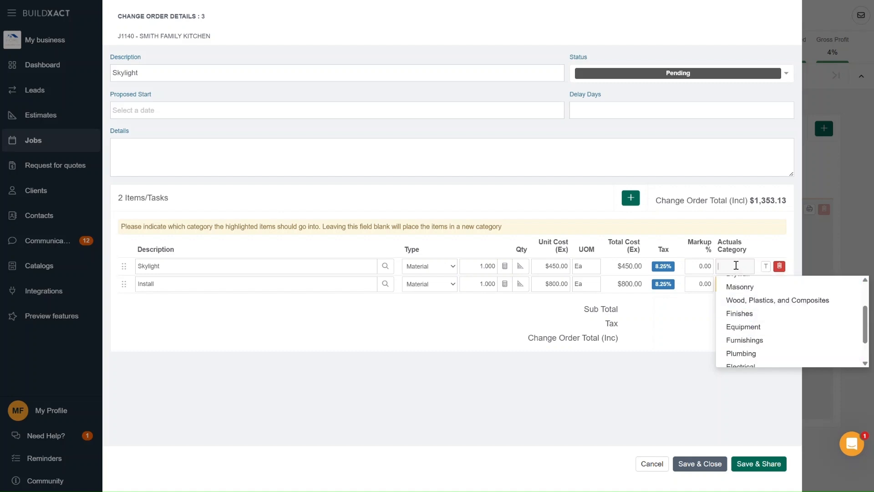
pyautogui.write('Skylight')
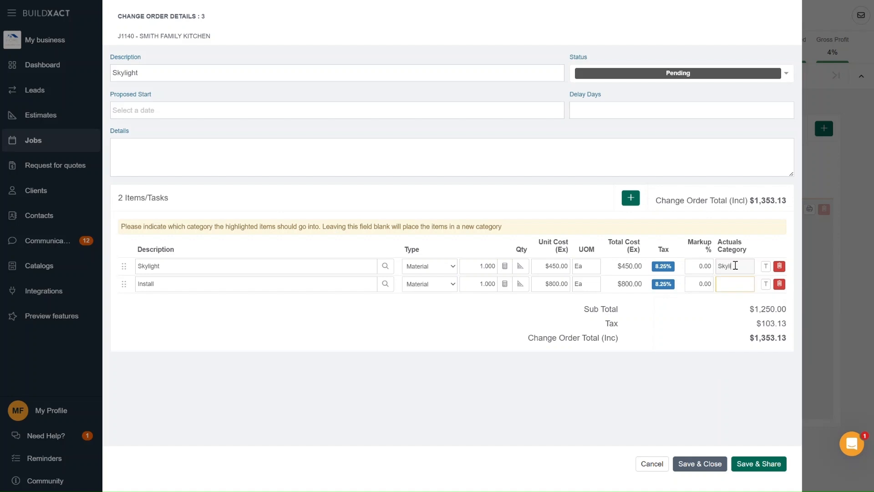
pyautogui.click(735, 283)
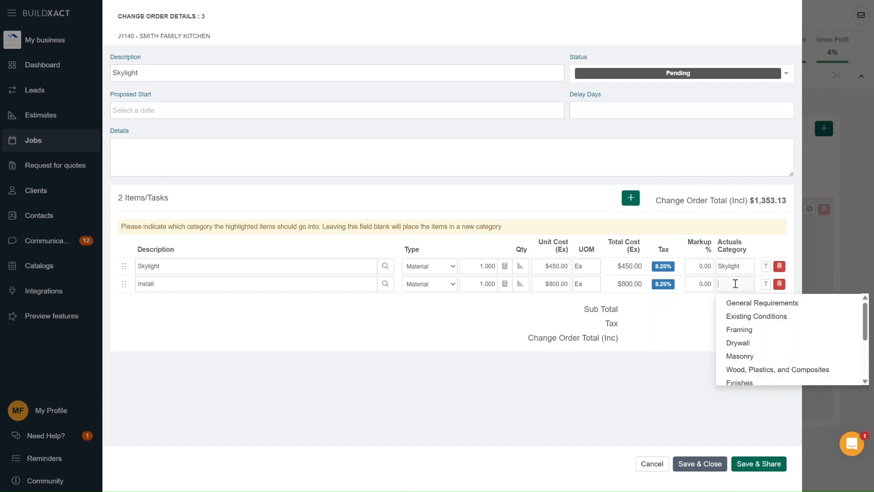
pyautogui.write('Skylight')
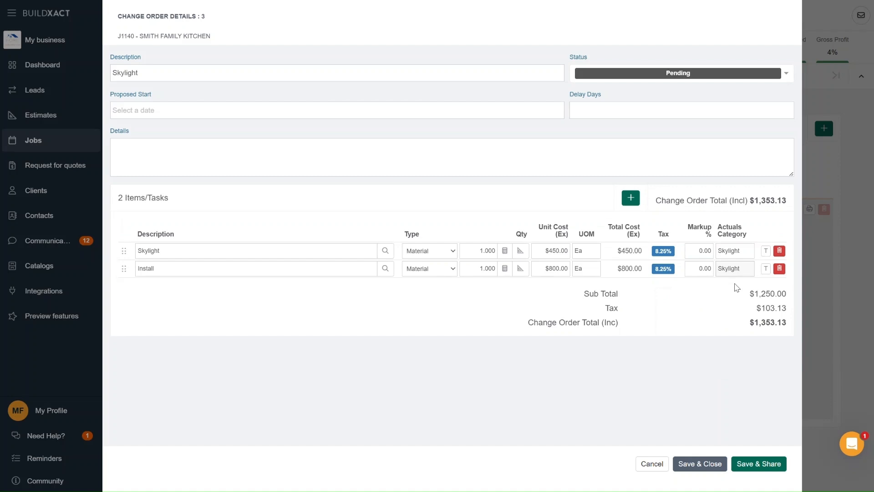
# Set the Skylight change order's status to Accepted, then save and close it
pyautogui.click(777, 75)
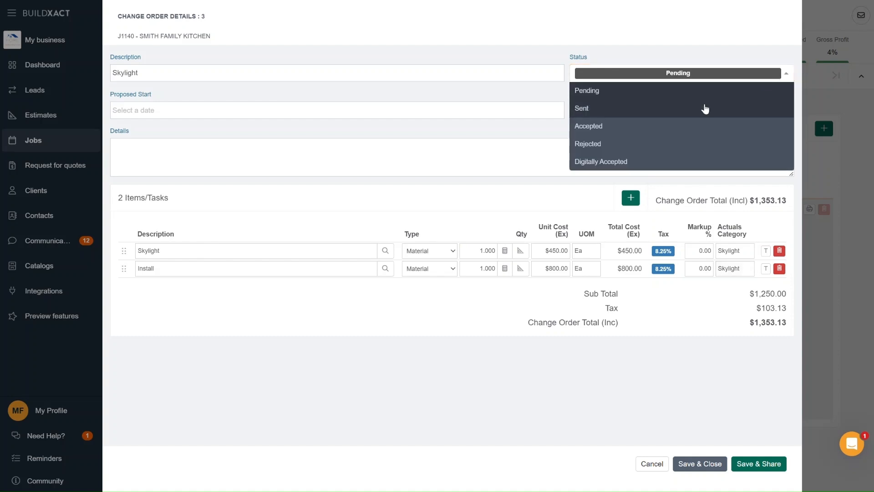
pyautogui.click(643, 129)
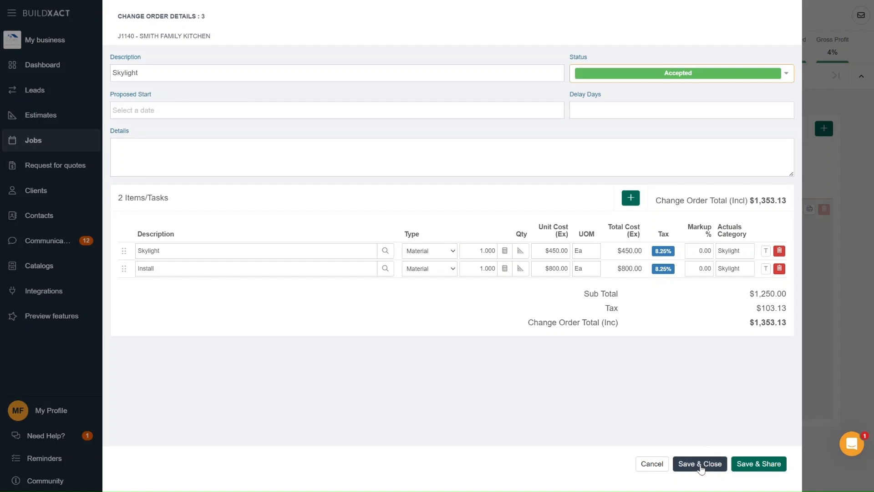
pyautogui.click(700, 463)
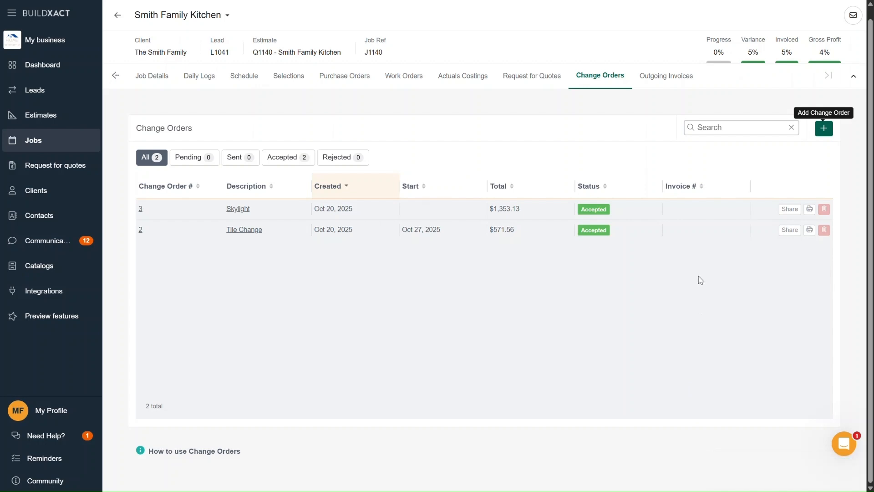
# In the Base Stage outgoing invoice, claim the full Tile Change amount and 50% of the Skylight change order, then save and close it
pyautogui.click(675, 77)
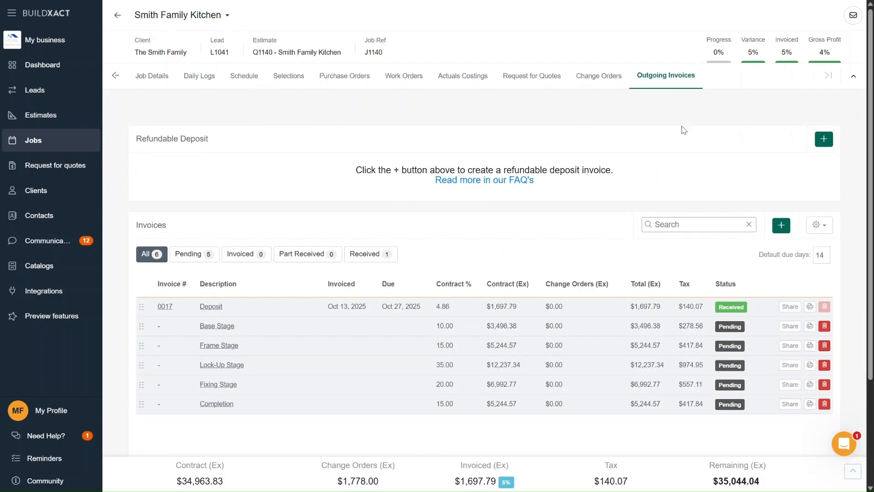
pyautogui.click(227, 324)
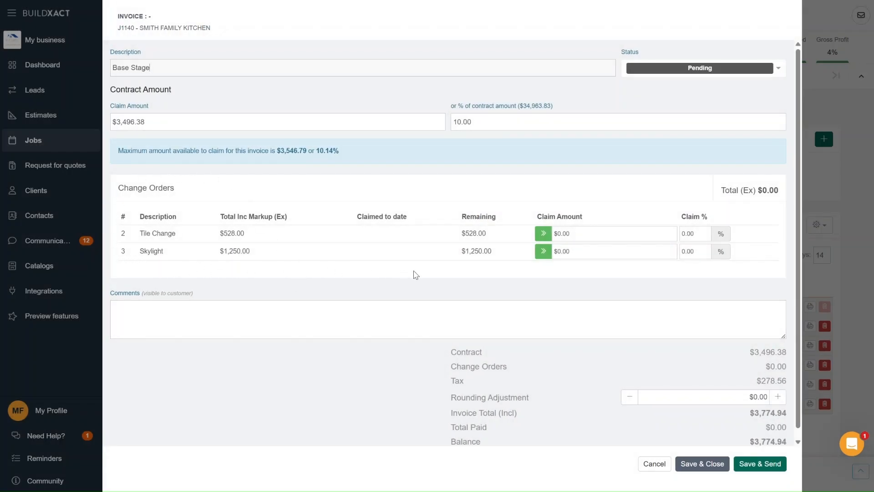
pyautogui.click(544, 233)
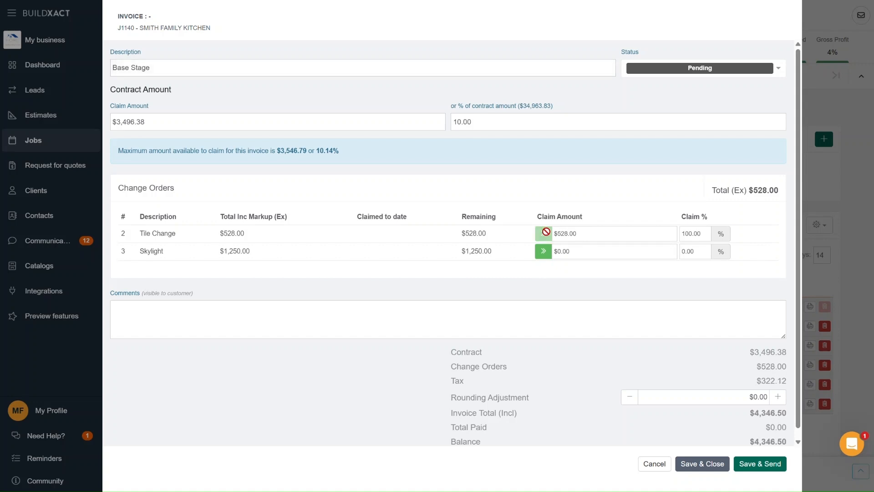
pyautogui.click(693, 251)
pyautogui.write('50')
pyautogui.click(691, 285)
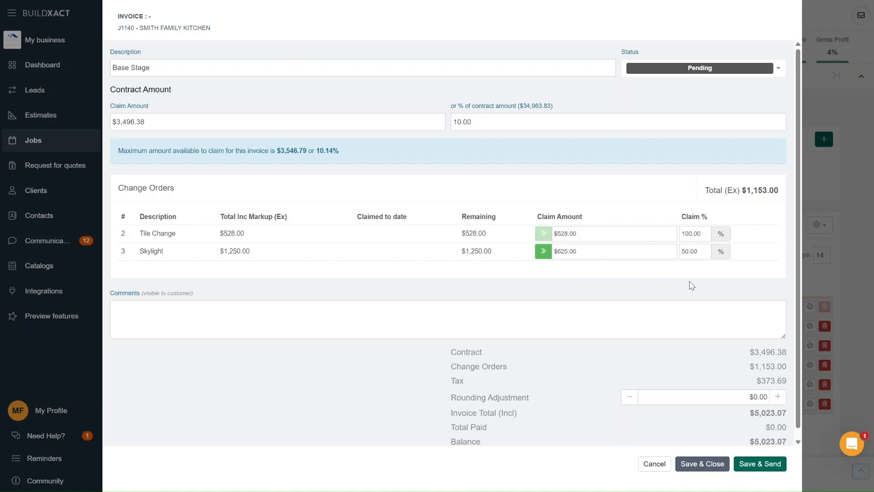
pyautogui.click(724, 464)
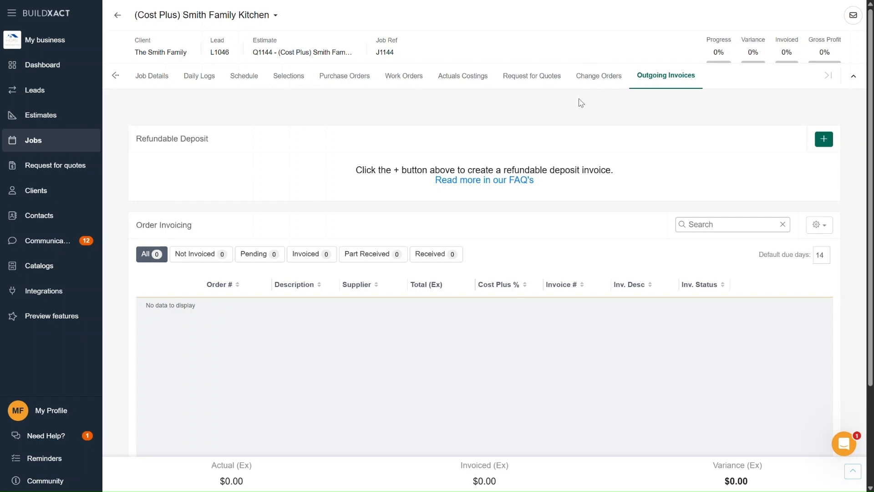
# Create a change order described as "CO" in the Cost Plus job and add a "Change Order" item with a $50 unit cost
pyautogui.click(603, 79)
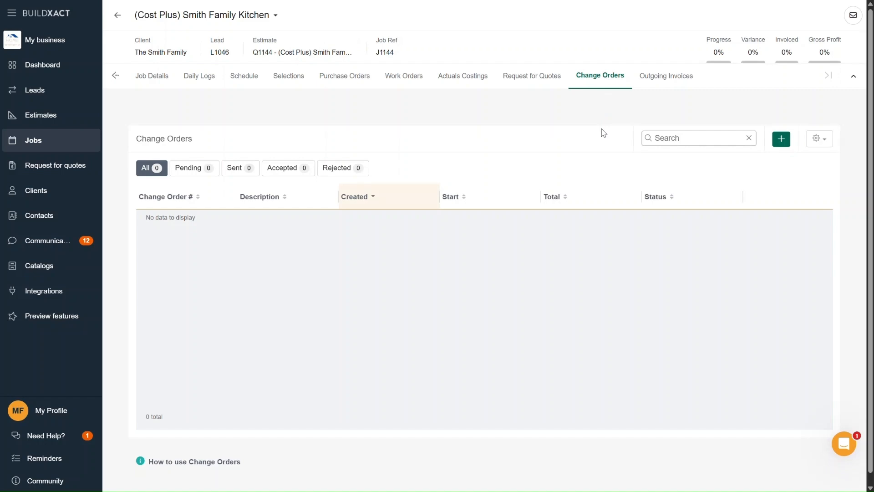
pyautogui.click(780, 139)
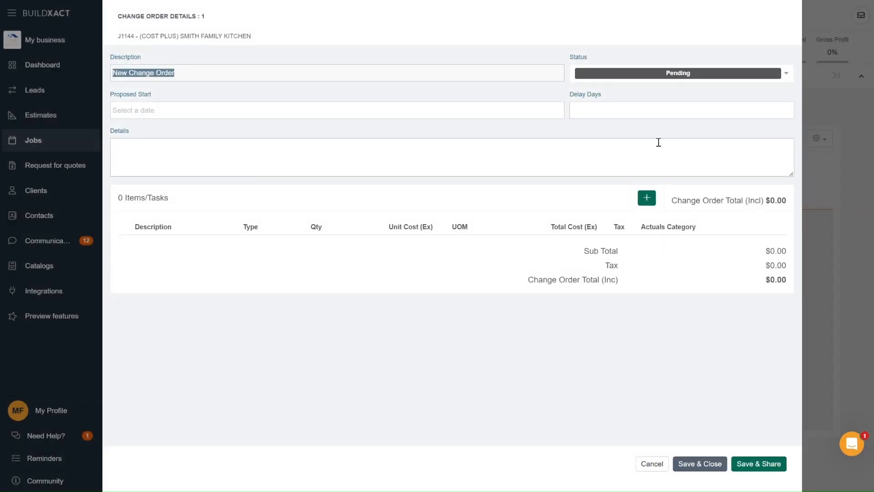
pyautogui.write('CO')
pyautogui.click(654, 199)
pyautogui.write('Change Order')
pyautogui.click(587, 264)
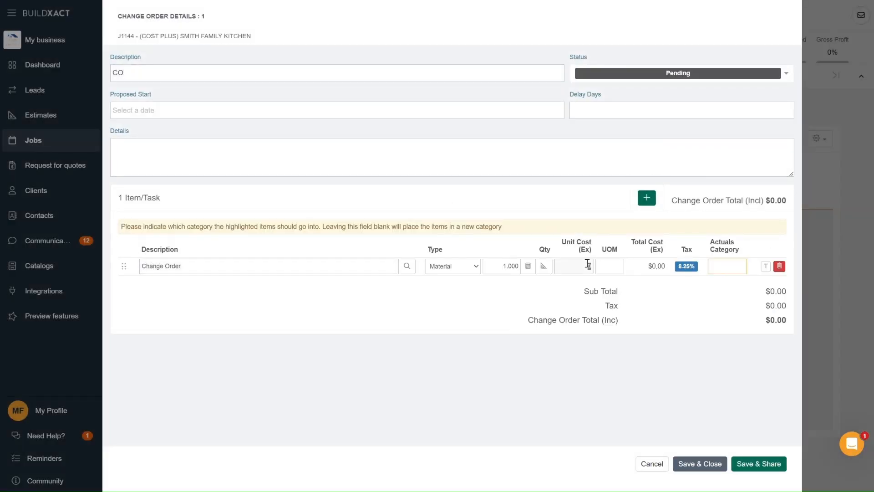
pyautogui.write('50')
# Assign the item to the General Requirements actuals category, set the change order's status to Accepted, and save and close it
pyautogui.click(719, 264)
pyautogui.click(728, 286)
pyautogui.click(735, 74)
pyautogui.click(730, 128)
pyautogui.click(693, 464)
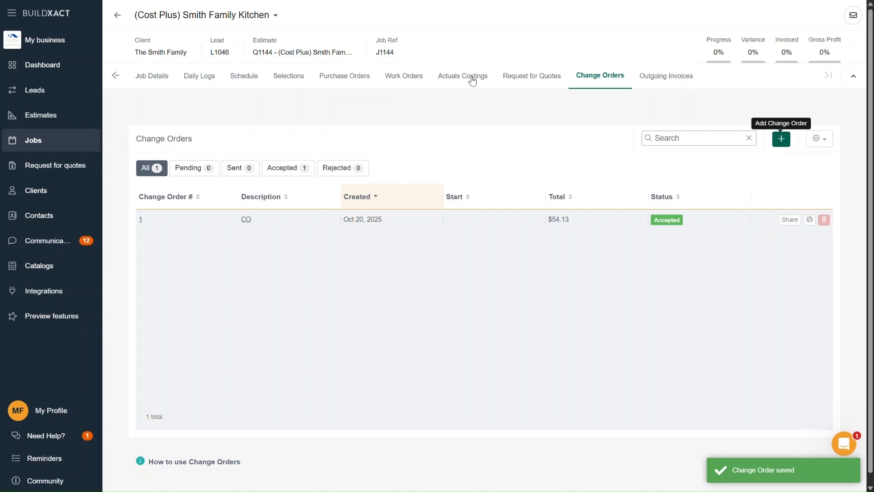
# Locate and select the Change Order item under General Requirements in the Cost Plus job's actuals costings
pyautogui.click(470, 78)
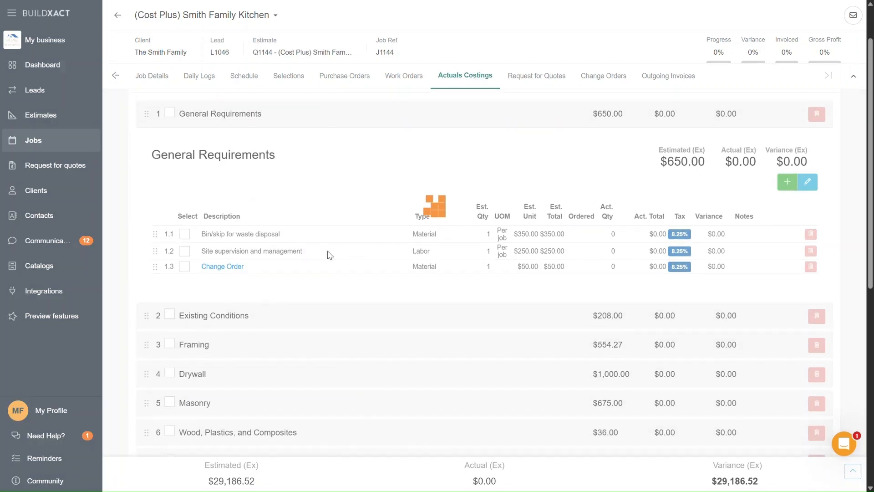
pyautogui.click(185, 266)
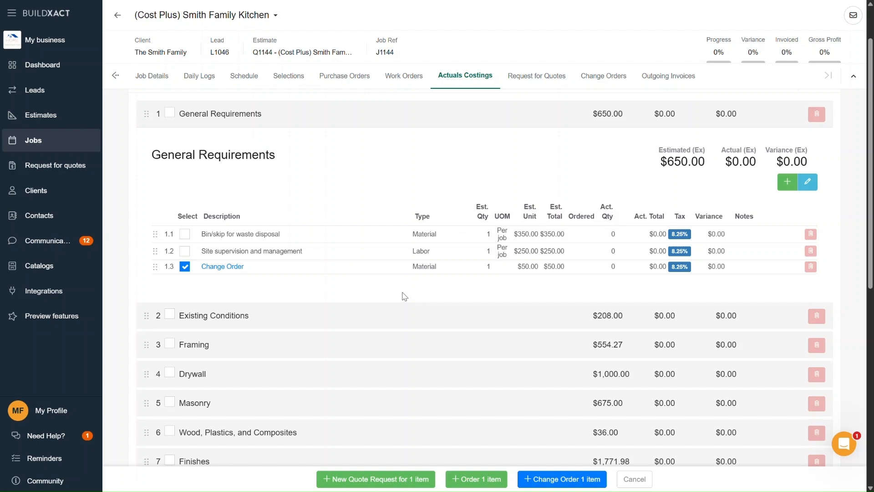
# Start another change order in the Cost Plus job with one blank item and enter the details note "note, this is before markup"
pyautogui.click(609, 82)
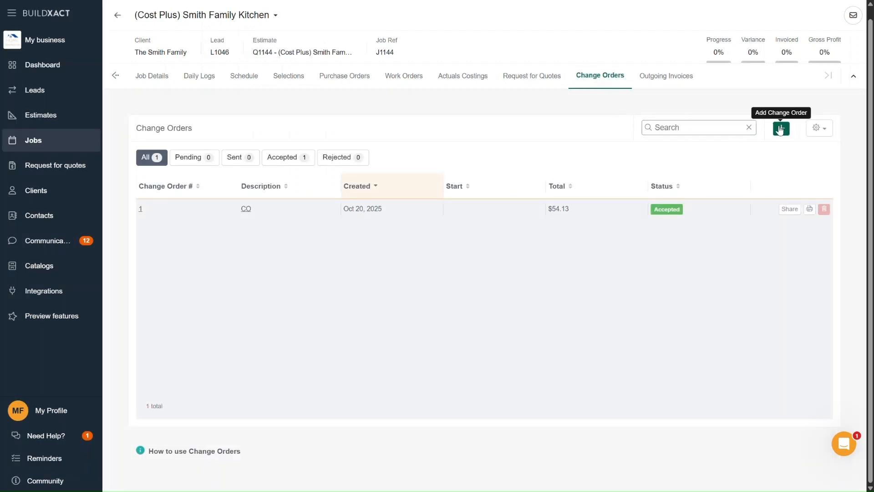
pyautogui.click(781, 128)
pyautogui.click(650, 201)
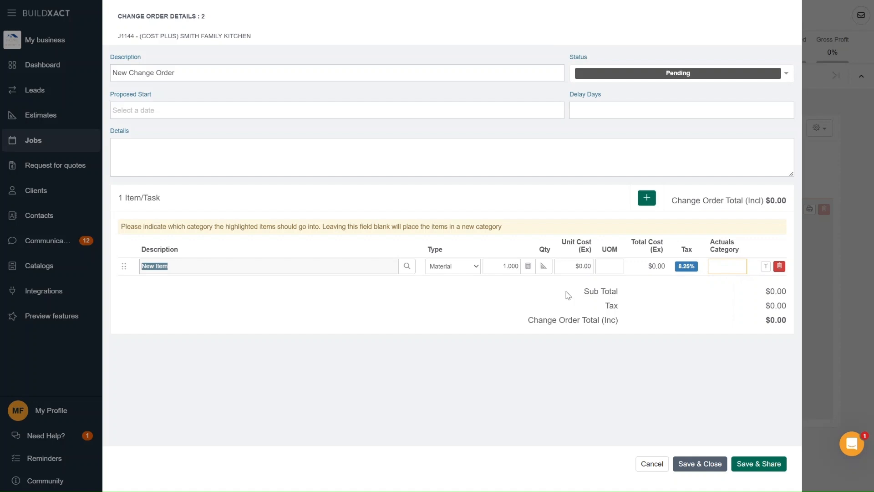
pyautogui.click(443, 152)
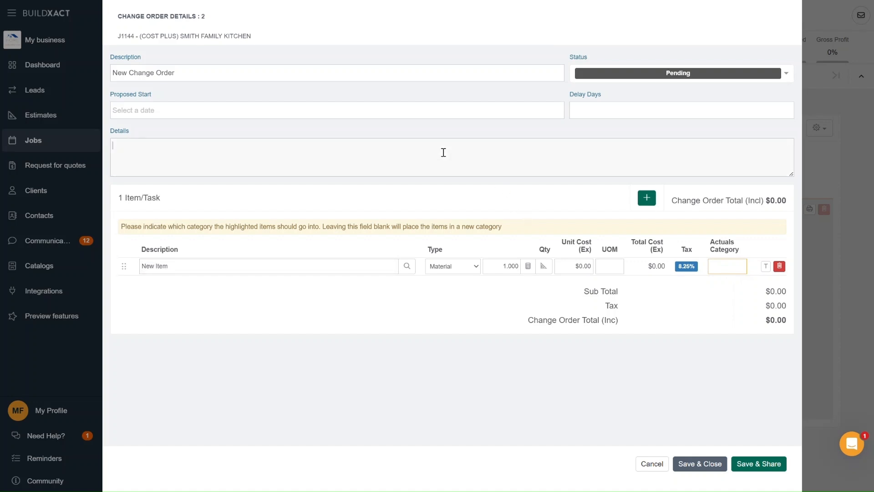
pyautogui.write('note, this is before markup')
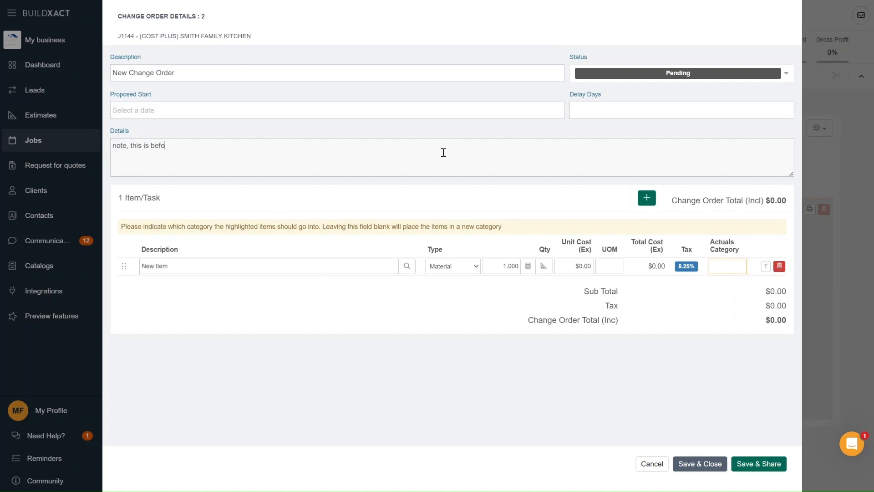